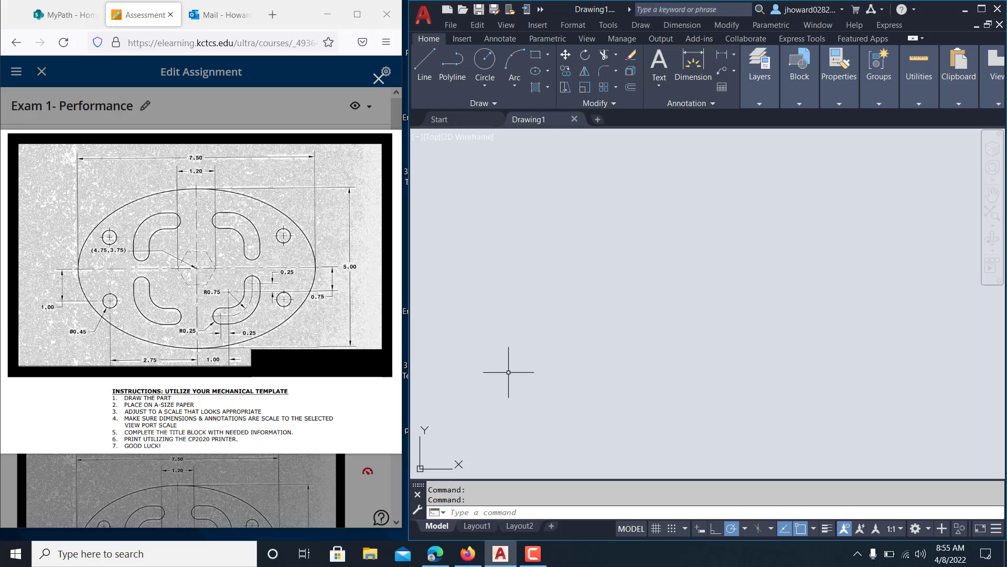
- Draw a rectangle from corner 0,0 to corner 7.5,5
{"action": "type", "text": "e,0"}
{"action": "key", "text": "Return"}
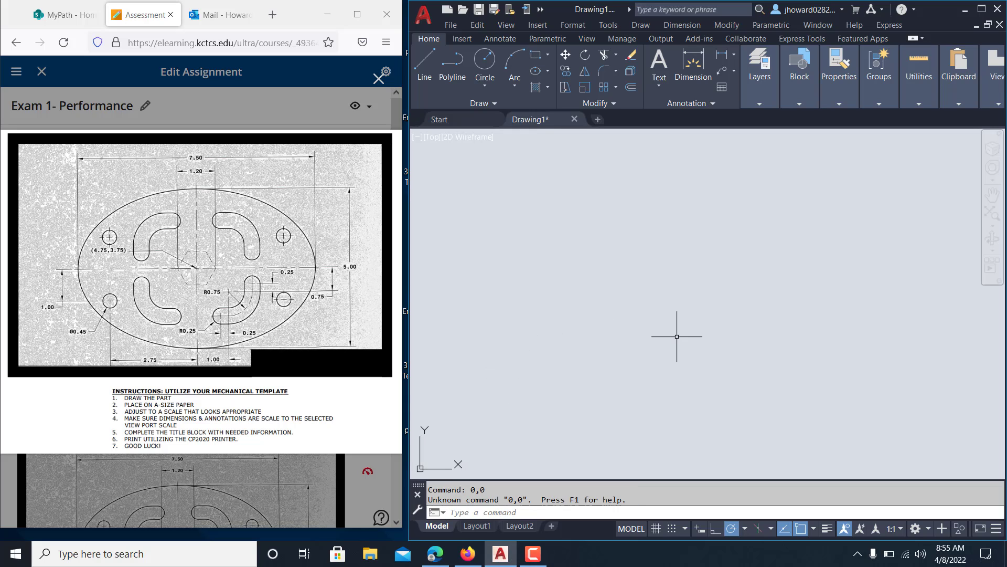
{"action": "middle_click_drag", "start_coordinate": [678, 336], "coordinate": [671, 310]}
{"action": "mouse_move", "coordinate": [686, 276]}
{"action": "middle_mouse_down"}
{"action": "mouse_move", "coordinate": [771, 265]}
{"action": "mouse_move", "coordinate": [729, 236]}
{"action": "middle_mouse_up"}
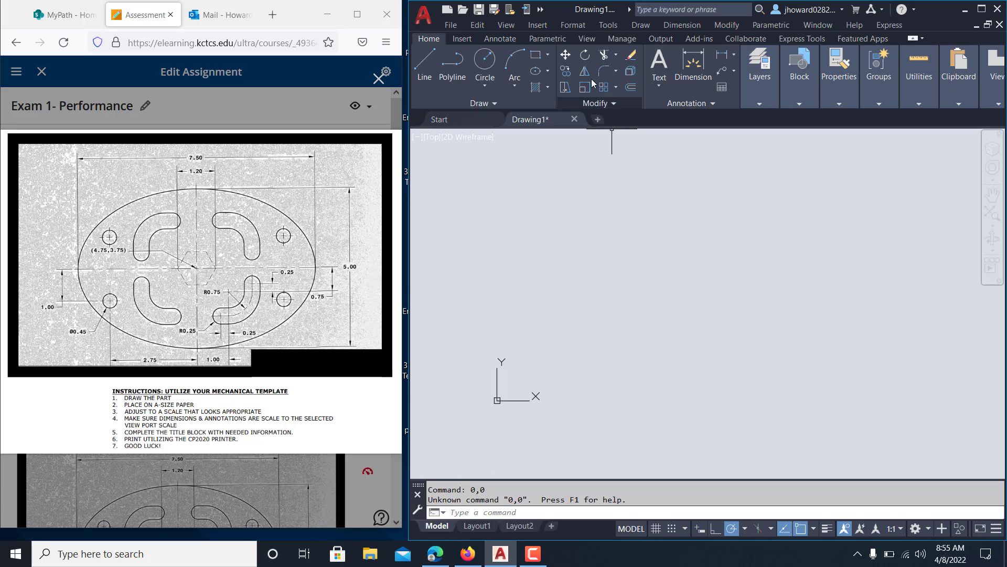
{"action": "left_click", "coordinate": [540, 57]}
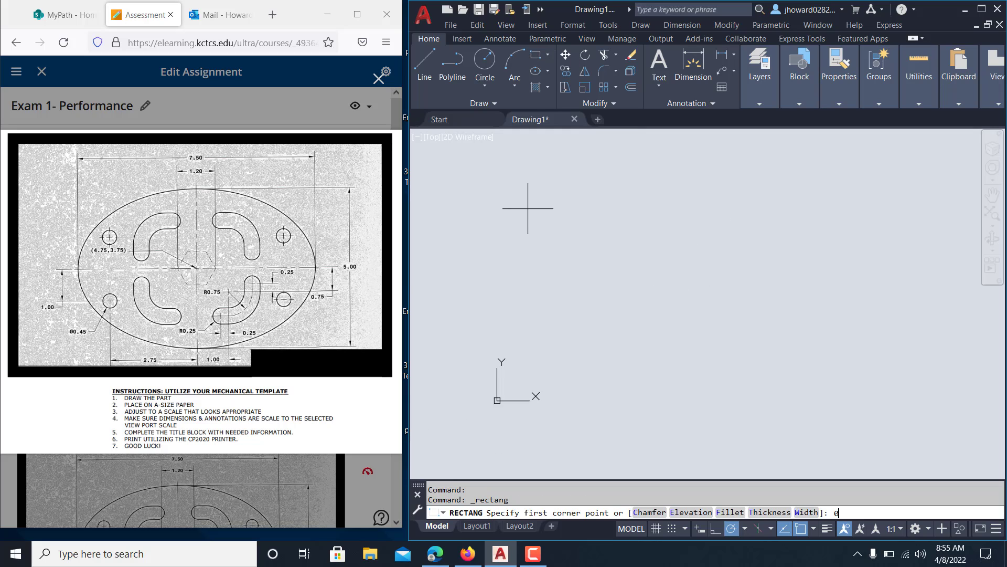
{"action": "type", "text": "0,0"}
{"action": "key", "text": "Return"}
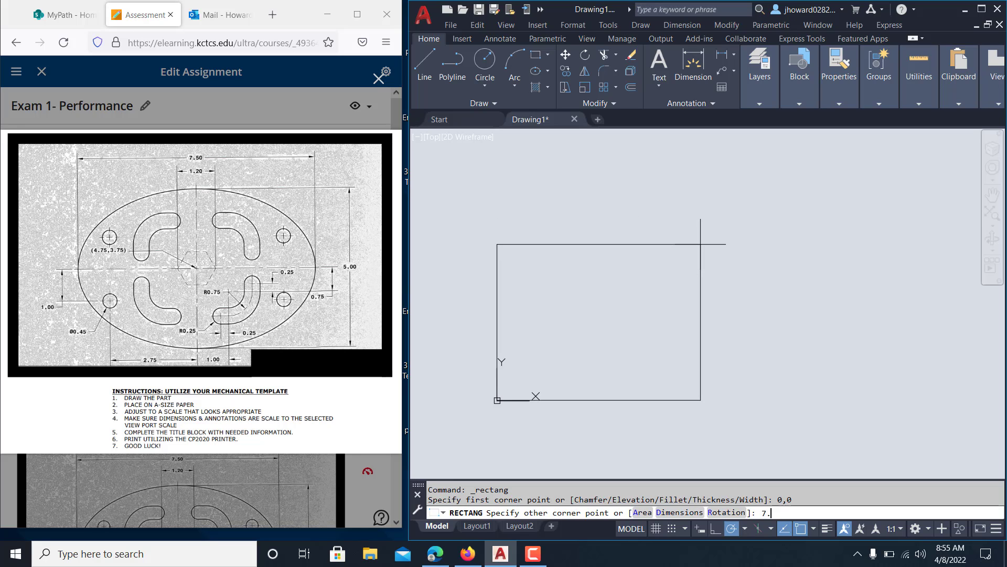
{"action": "key", "text": "Return"}
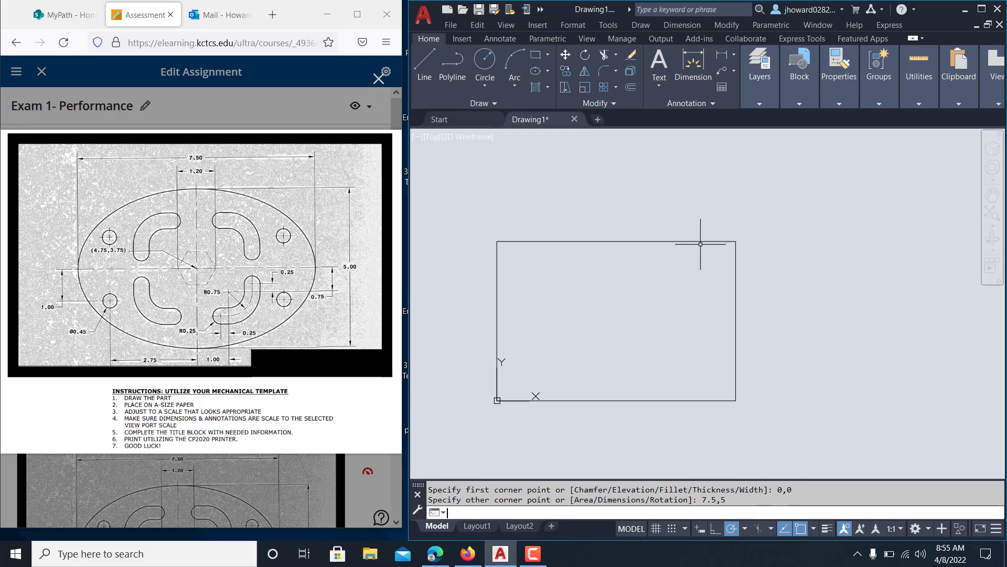
- Draw an axis-end ellipse inscribed in the rectangle, with its axis endpoints at the midpoints of the rectangle's sides
{"action": "left_click", "coordinate": [814, 529]}
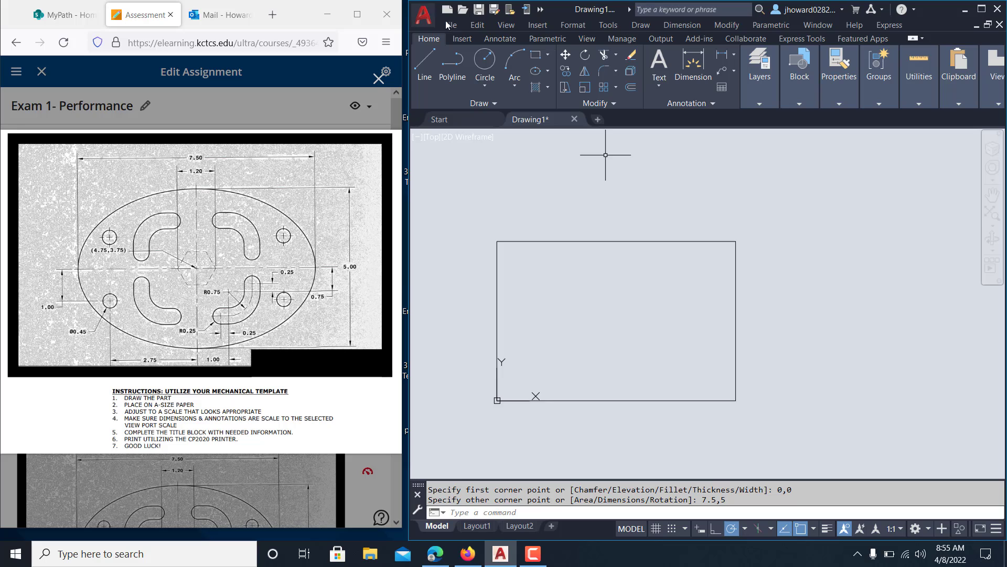
{"action": "left_click", "coordinate": [548, 71]}
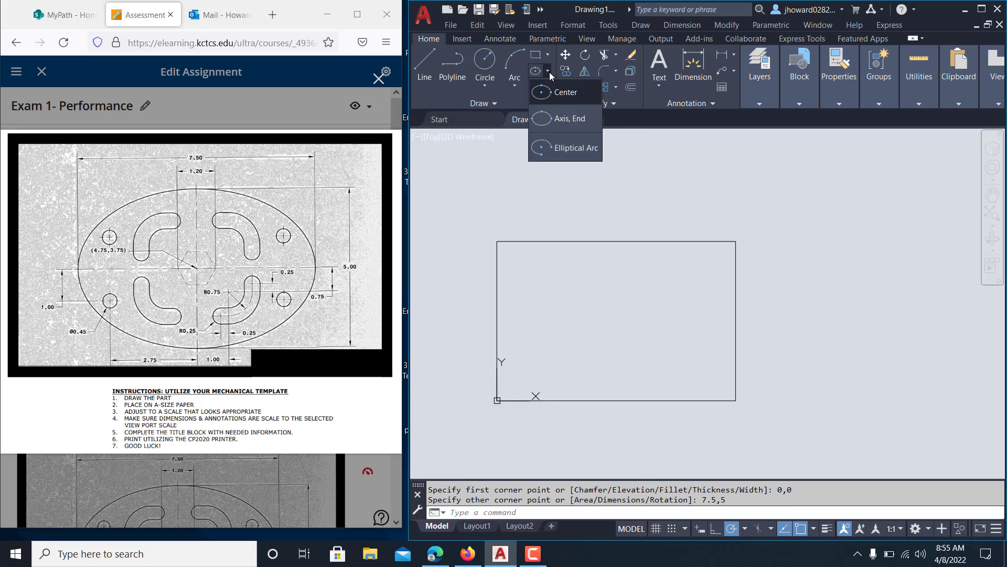
{"action": "left_click", "coordinate": [560, 125]}
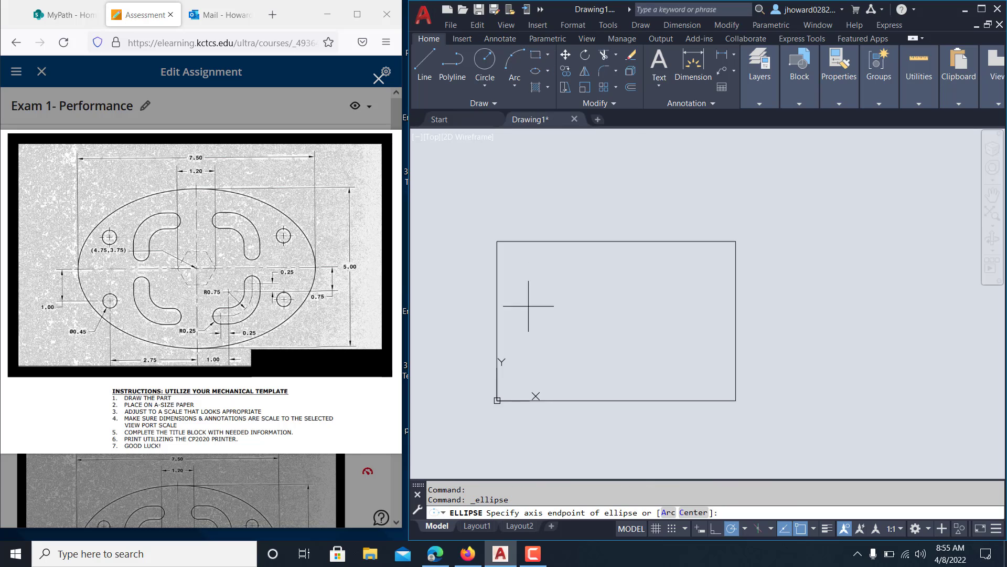
{"action": "left_click", "coordinate": [497, 320]}
{"action": "left_click", "coordinate": [736, 320]}
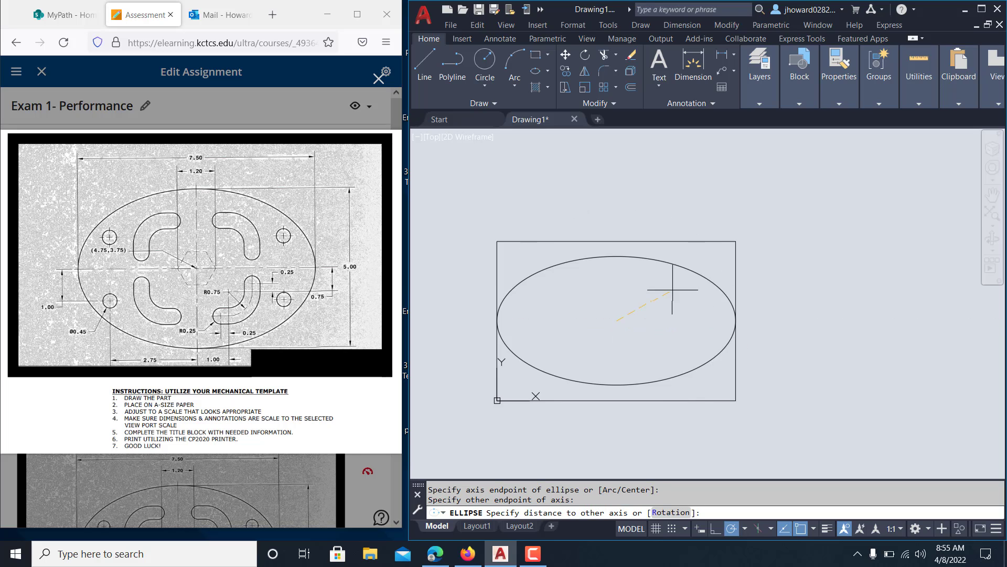
{"action": "left_click", "coordinate": [616, 242]}
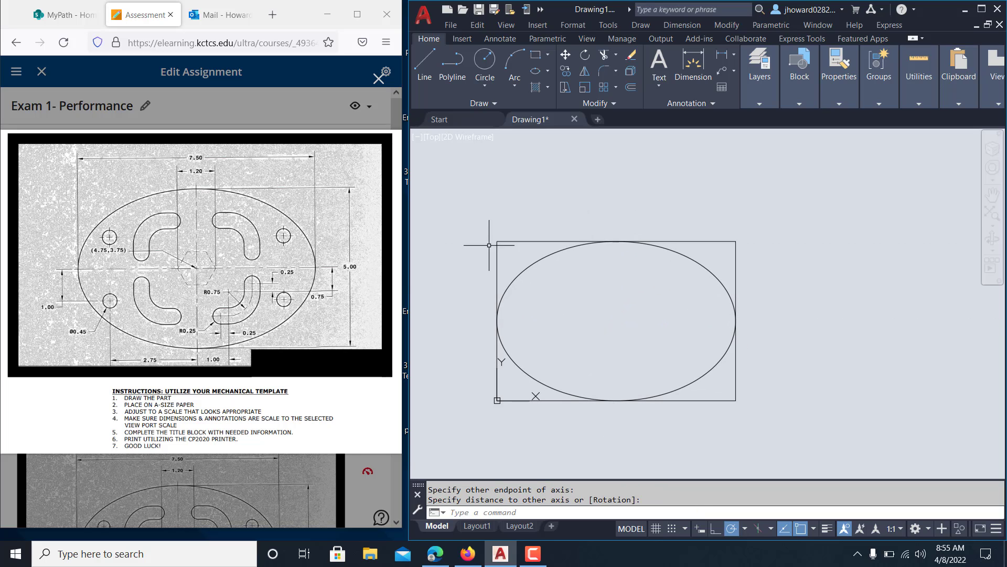
- Delete the construction rectangle around the ellipse
{"action": "left_click", "coordinate": [523, 253]}
{"action": "left_click", "coordinate": [483, 219]}
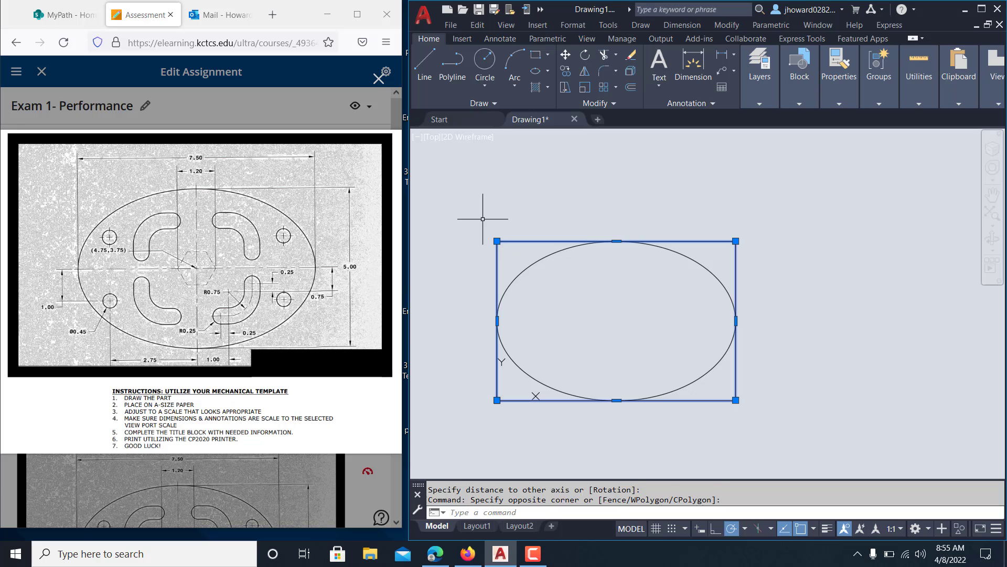
{"action": "key", "text": "Delete"}
- Draw horizontal and vertical centre lines through the ellipse, connecting its opposite quadrant points
{"action": "left_click", "coordinate": [425, 66]}
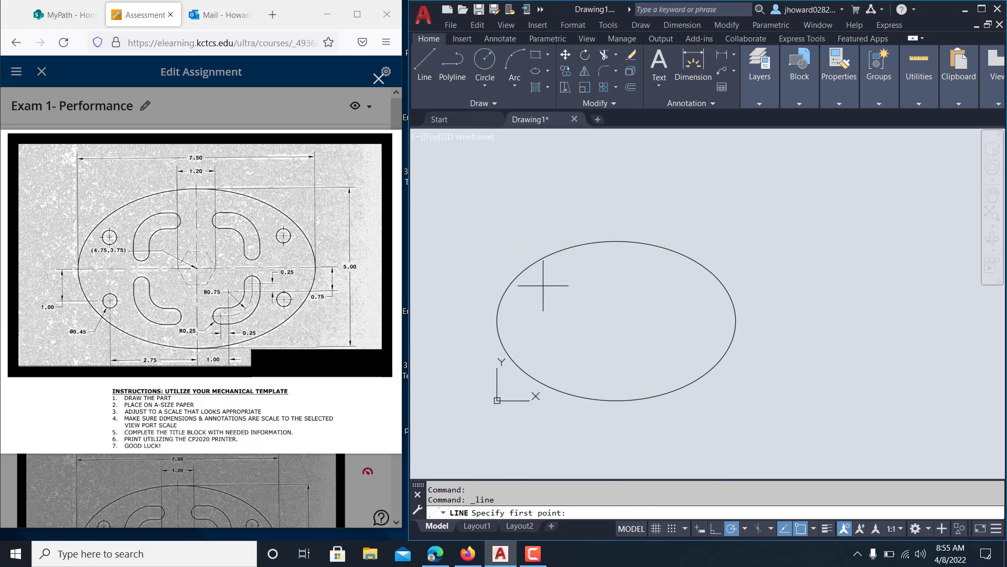
{"action": "left_click", "coordinate": [497, 320]}
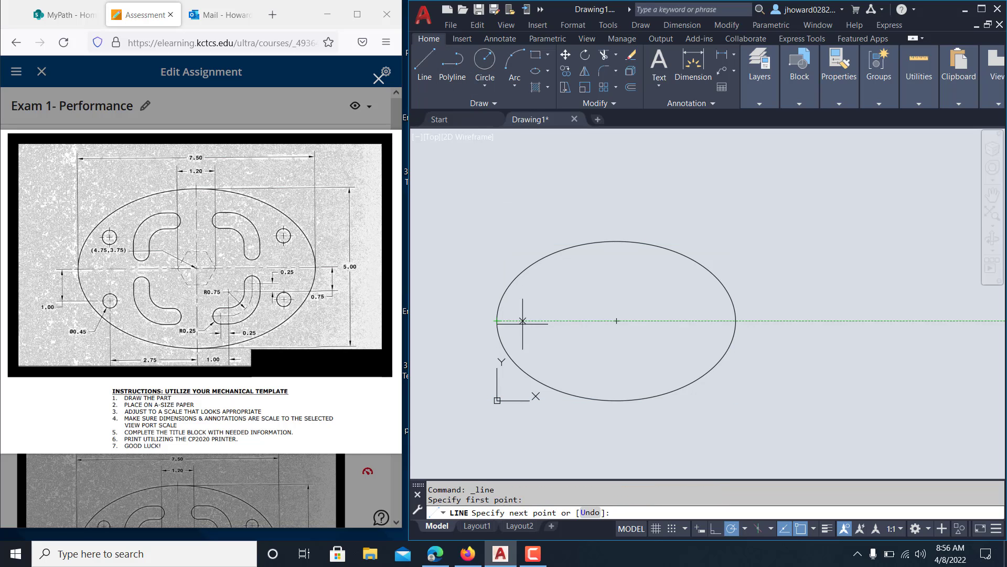
{"action": "left_click", "coordinate": [736, 321]}
{"action": "key", "text": "Return"}
{"action": "key", "text": "Return"}
{"action": "left_click", "coordinate": [617, 400]}
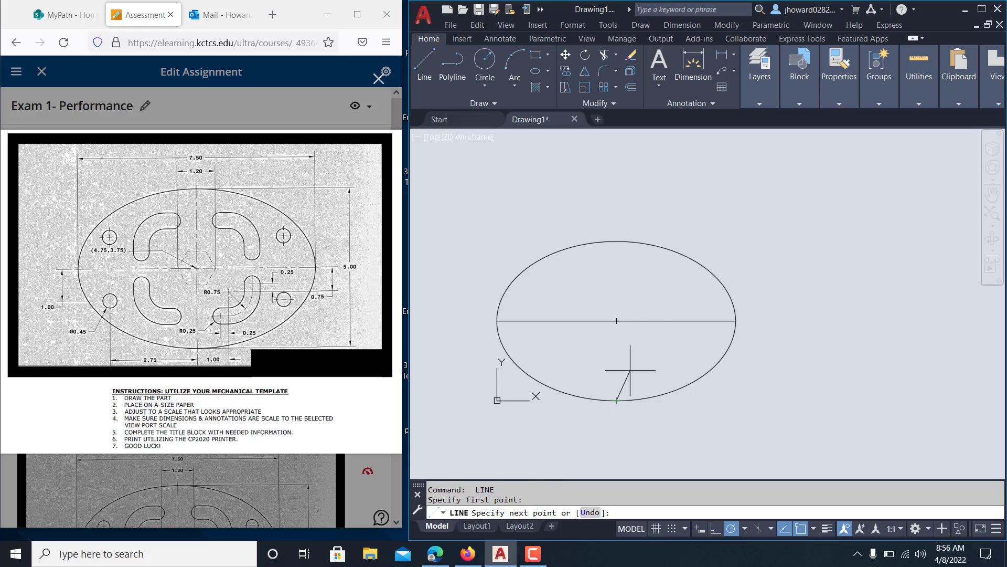
{"action": "left_click", "coordinate": [616, 242]}
{"action": "key", "text": "Escape"}
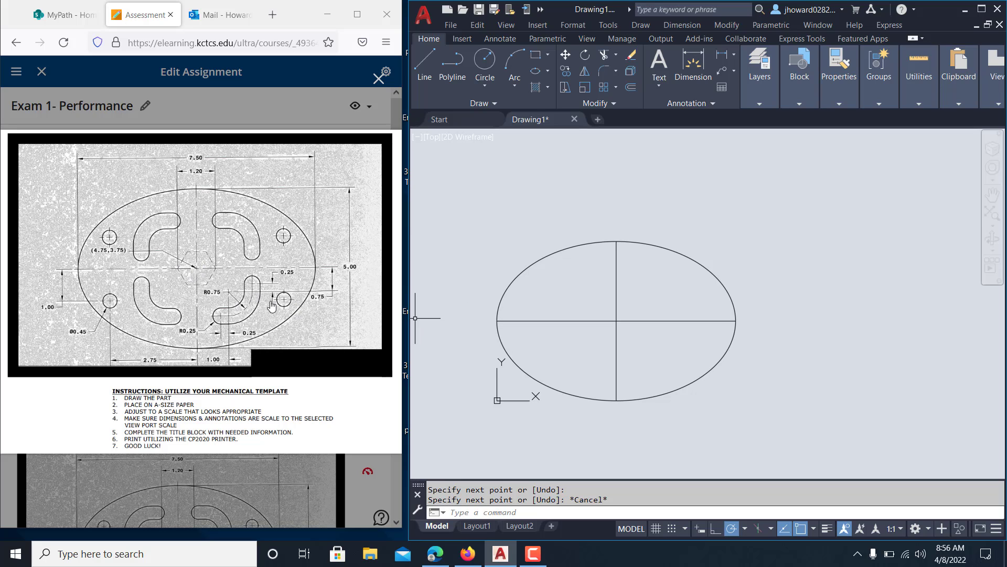
- Offset the ellipse's horizontal centre line 0.75 downward
{"action": "left_click", "coordinate": [241, 312]}
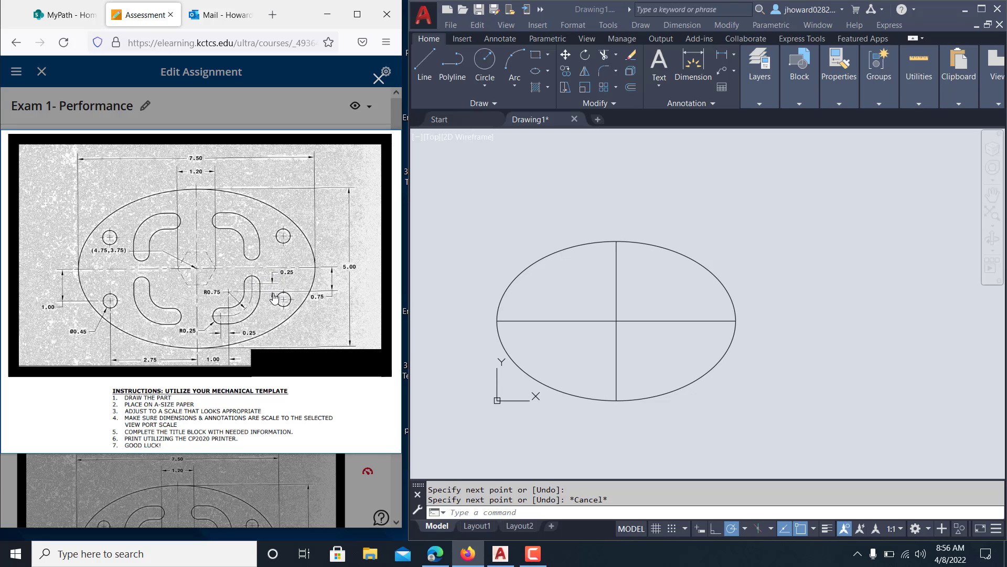
{"action": "left_click", "coordinate": [631, 92]}
{"action": "type", "text": ".75"}
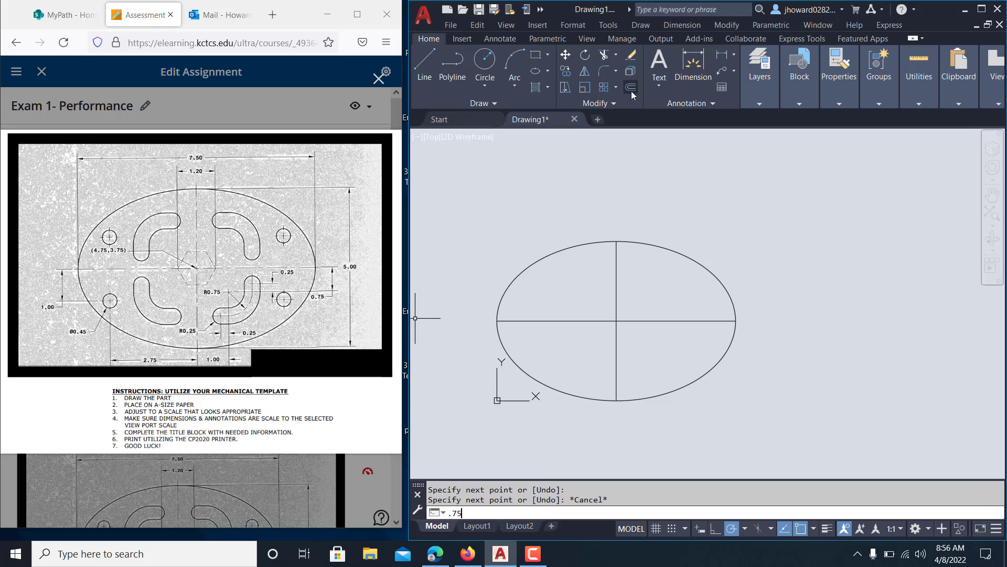
{"action": "key", "text": "Return"}
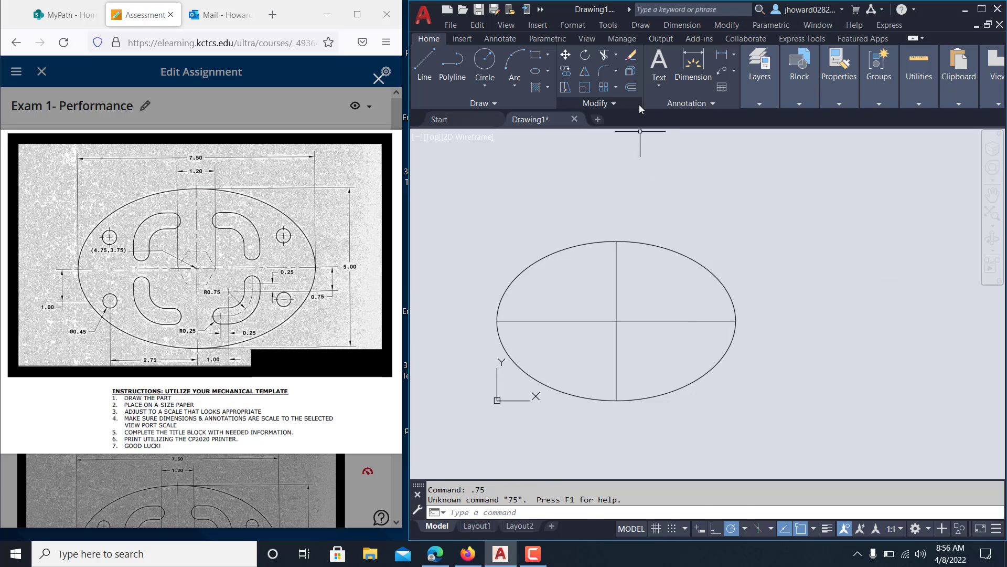
{"action": "left_click", "coordinate": [636, 89]}
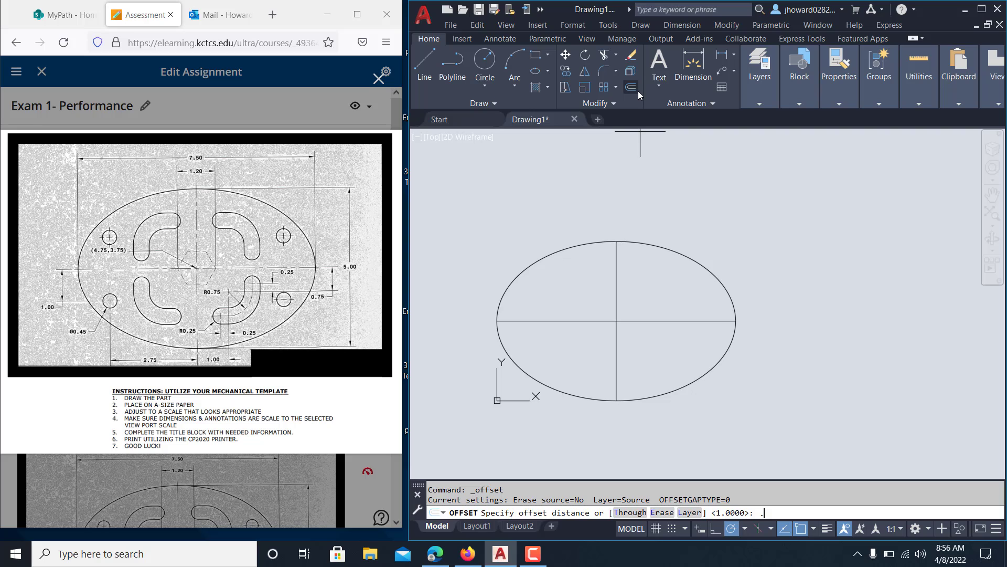
{"action": "key", "text": "Return"}
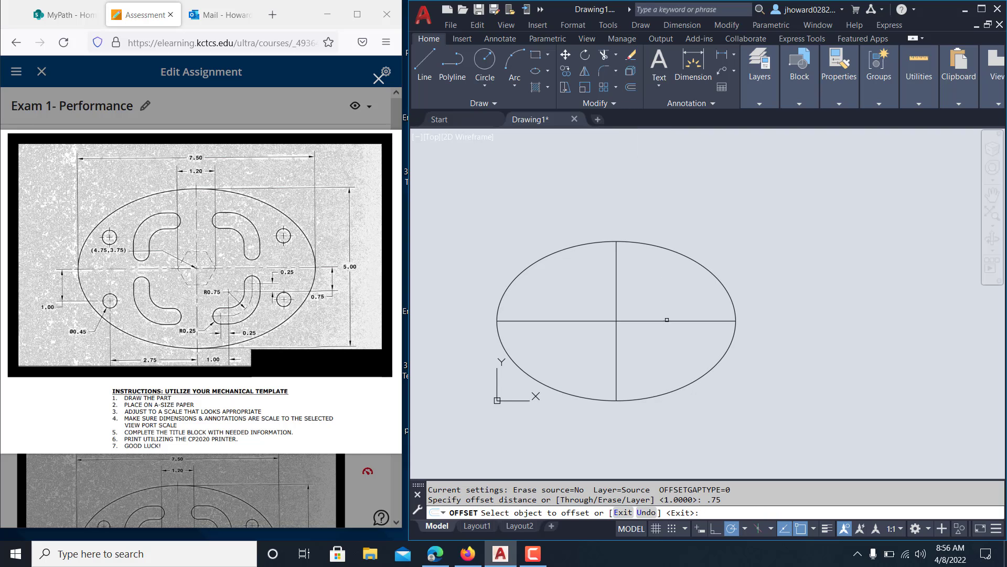
{"action": "left_click", "coordinate": [668, 323]}
{"action": "left_click", "coordinate": [645, 339]}
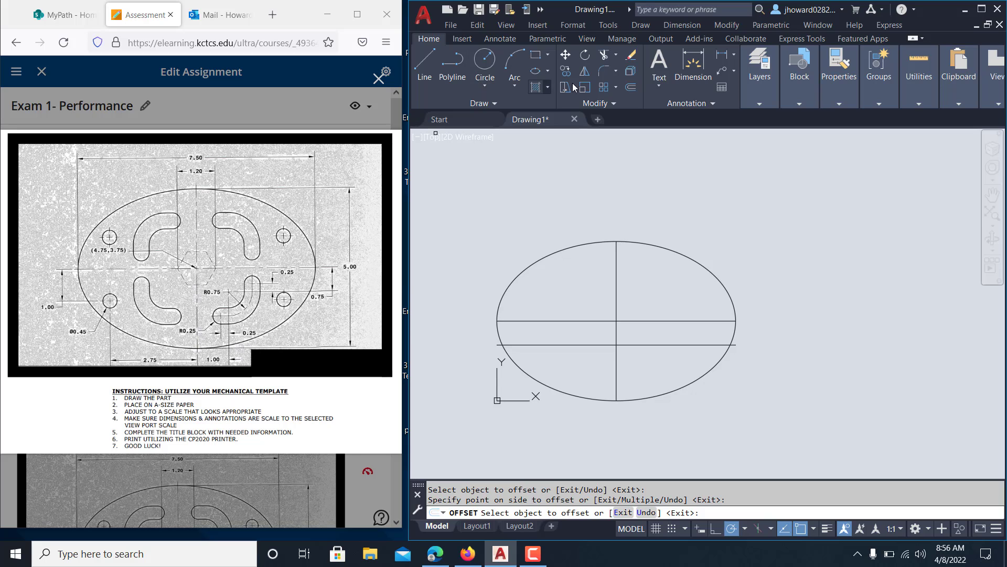
{"action": "key", "text": "Escape"}
- Offset the ellipse's vertical centre line 1 to the right
{"action": "key", "text": "Return"}
{"action": "type", "text": "1"}
{"action": "key", "text": "Return"}
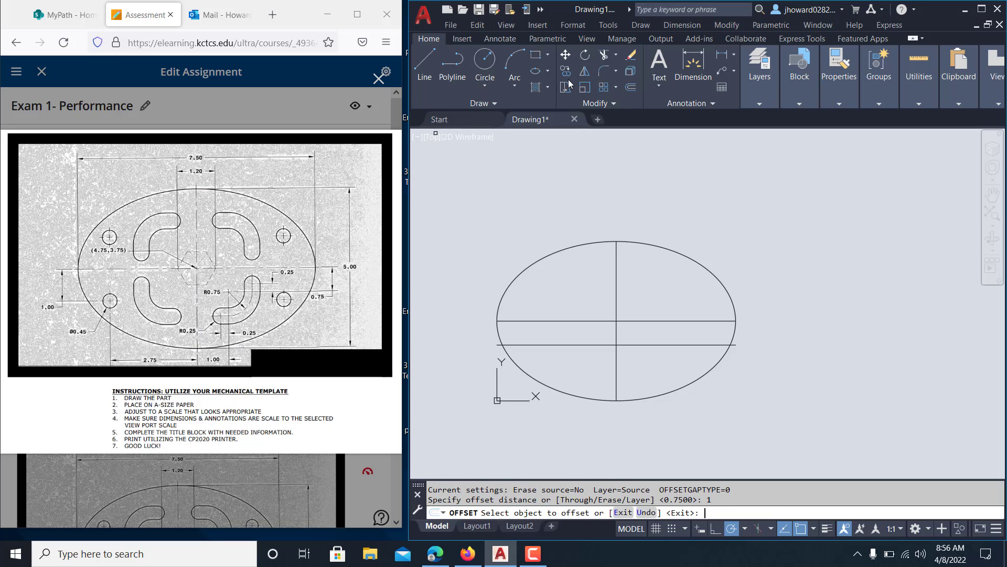
{"action": "left_click", "coordinate": [616, 363]}
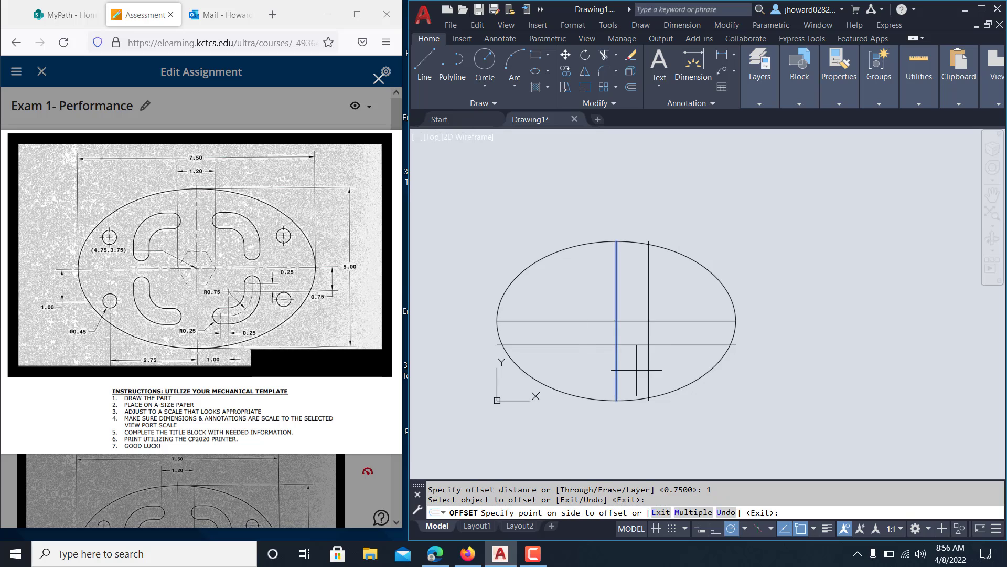
{"action": "left_click", "coordinate": [659, 356]}
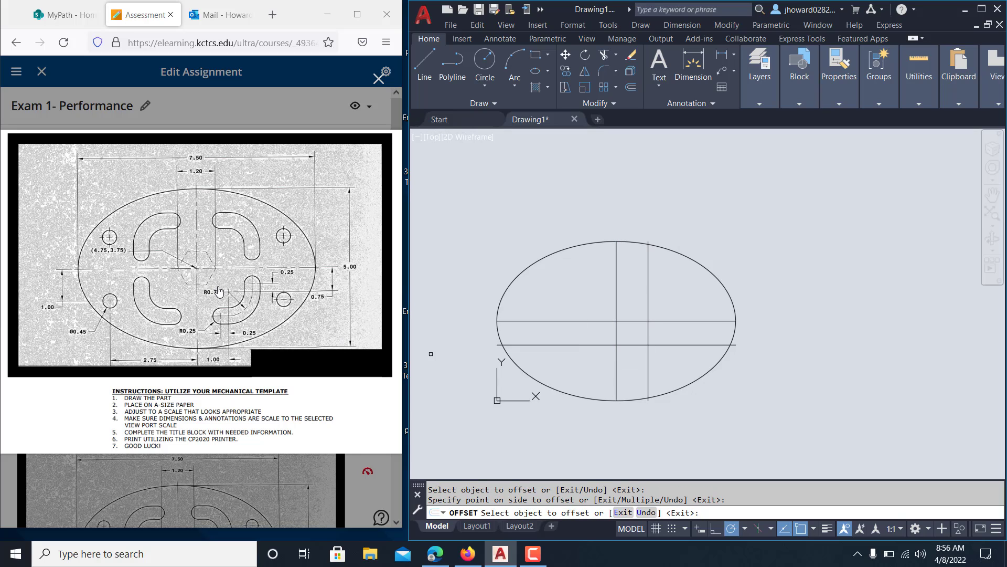
- Draw a circle of radius 0.75 centred on the intersection of the two offset lines
{"action": "left_click", "coordinate": [478, 60]}
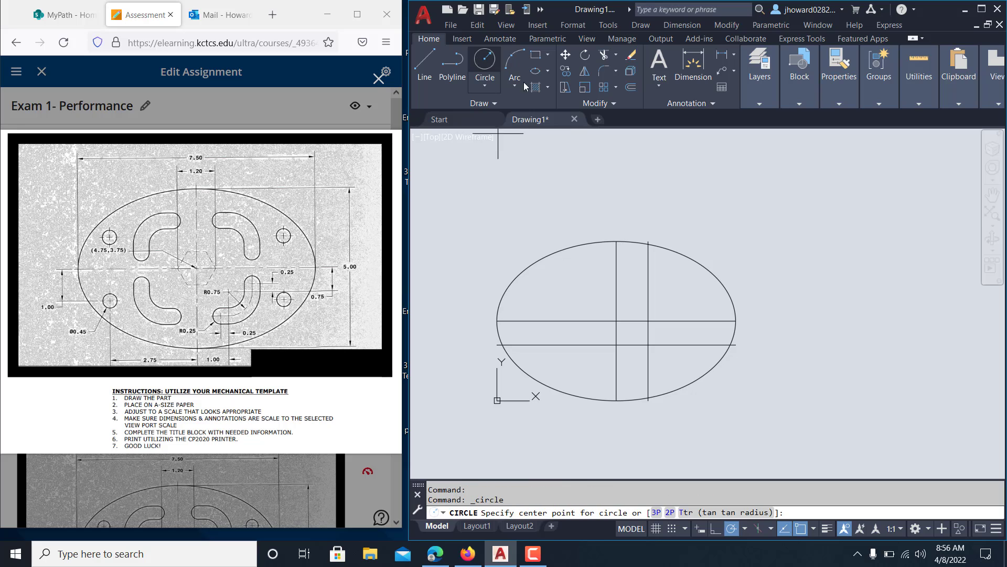
{"action": "left_click", "coordinate": [648, 345]}
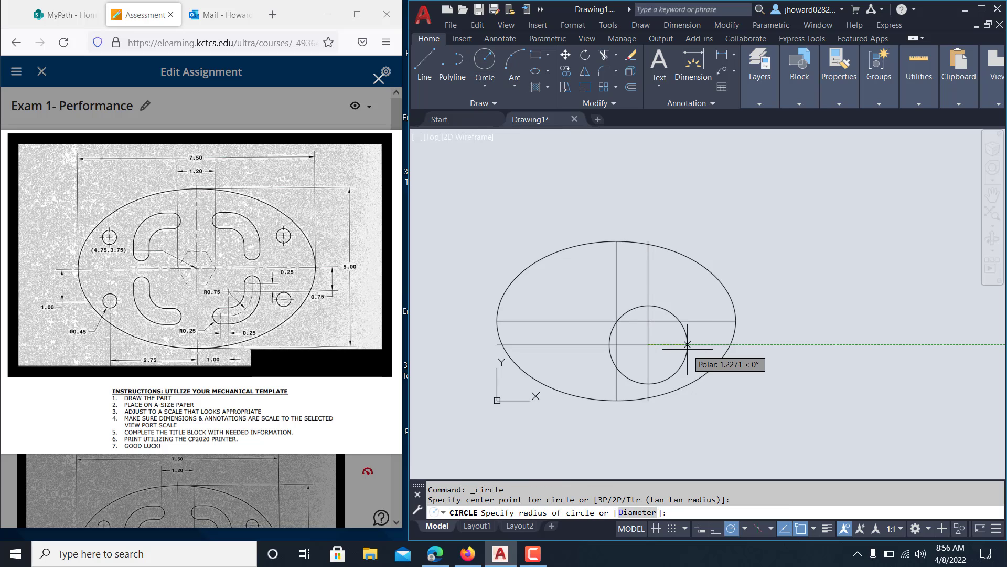
{"action": "key", "text": "Return"}
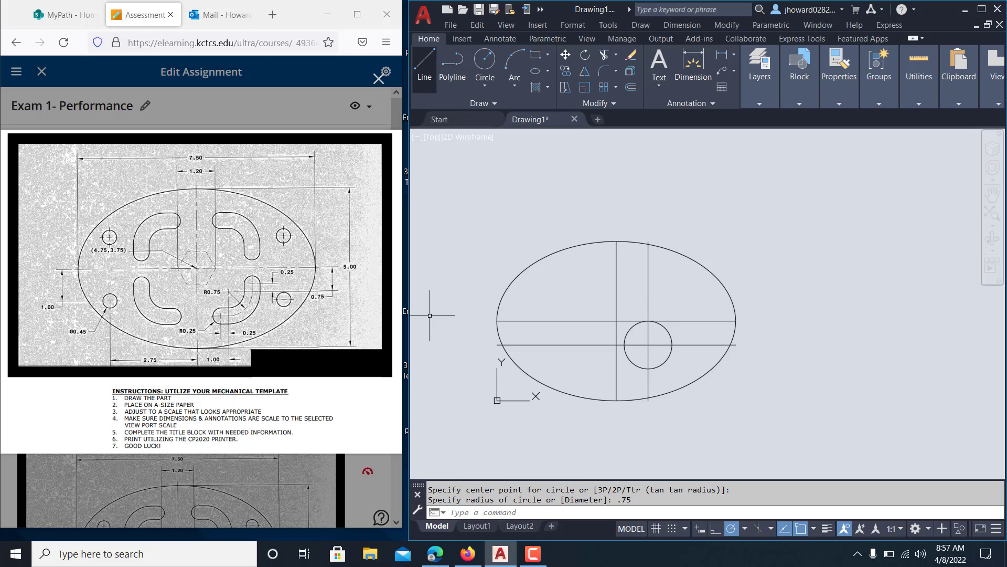
- Draw a 0.25 line straight up from the circle's right quadrant point
{"action": "scroll", "coordinate": [676, 347], "scroll_direction": "up", "scroll_amount": 4}
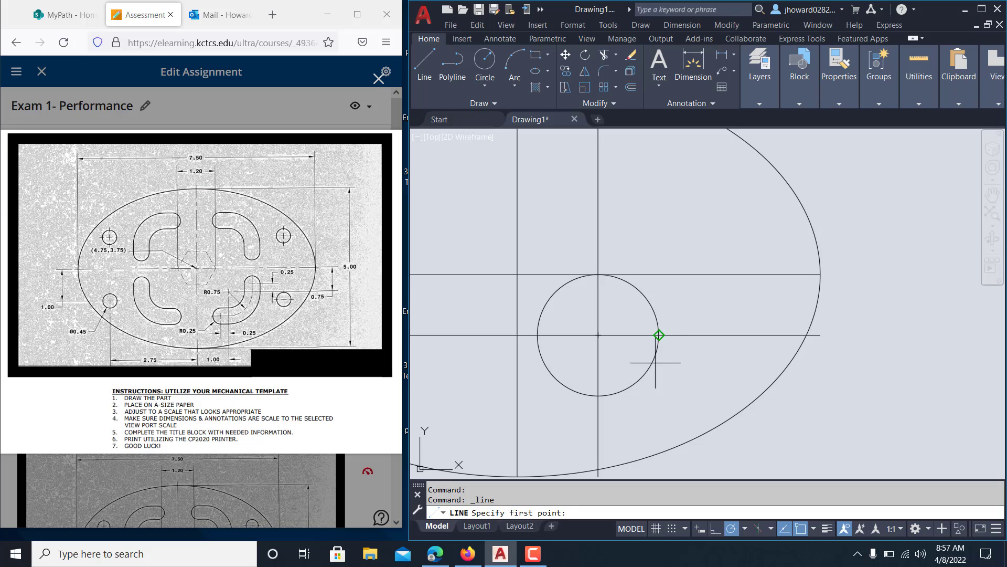
{"action": "left_click", "coordinate": [659, 335]}
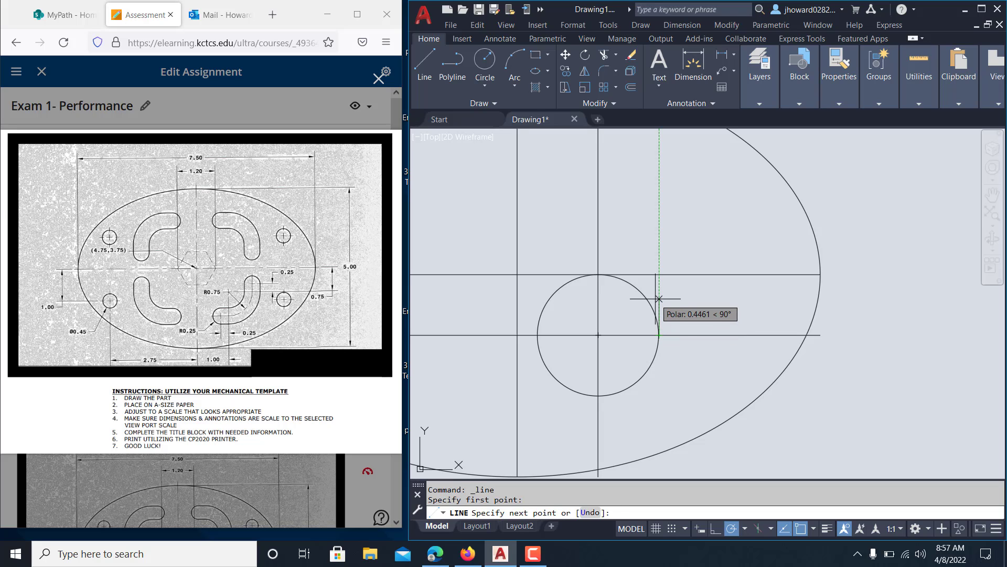
{"action": "type", "text": ".25"}
{"action": "key", "text": "Return"}
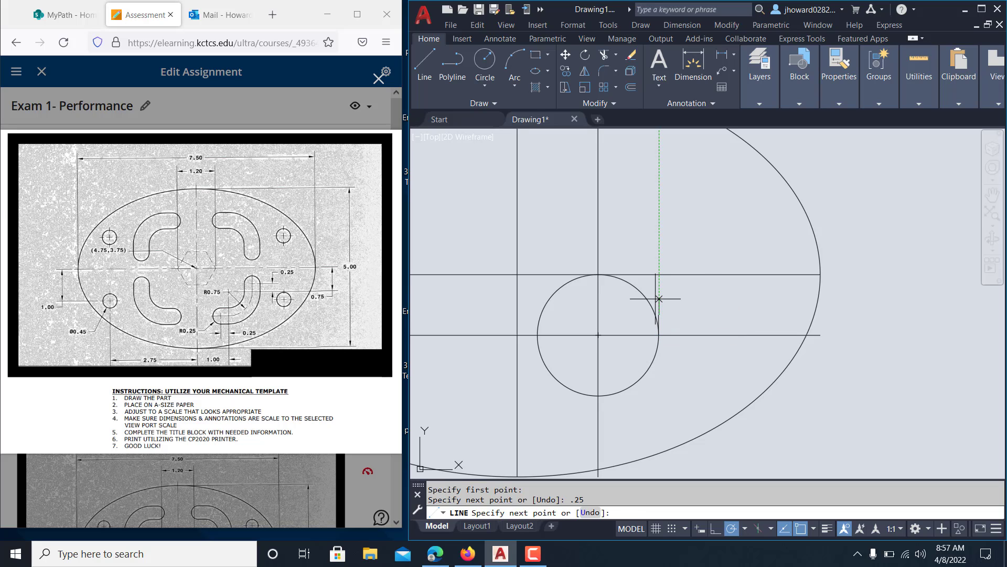
{"action": "key", "text": "Escape"}
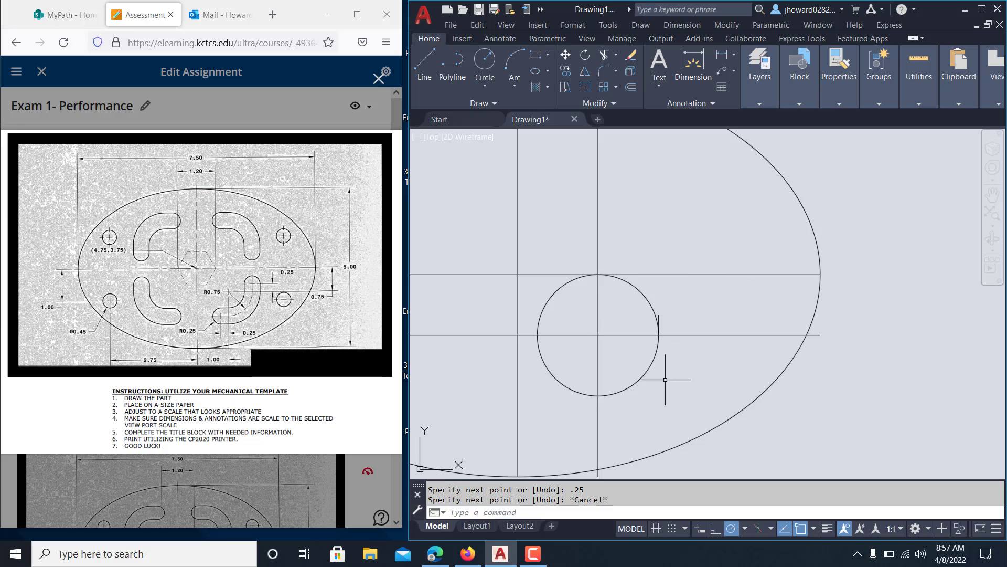
- Draw a 0.25 horizontal line to the left from the circle's bottom quadrant point
{"action": "left_click", "coordinate": [423, 61]}
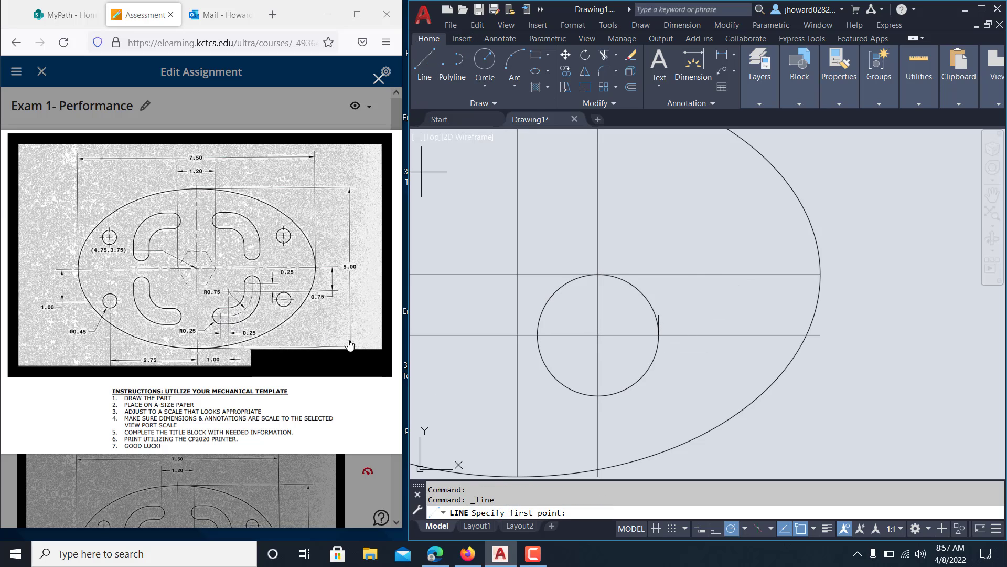
{"action": "left_click", "coordinate": [598, 395]}
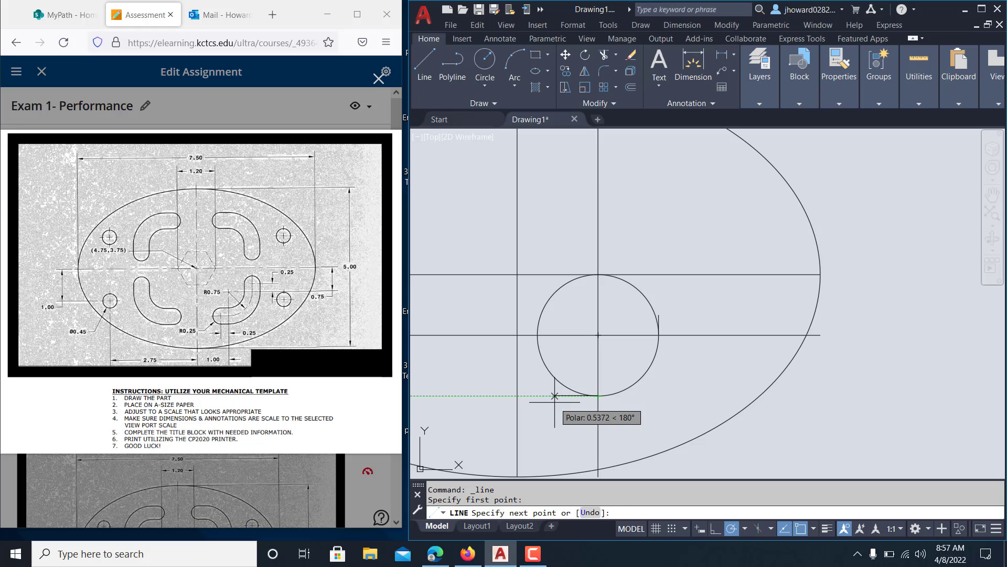
{"action": "type", "text": ".25"}
{"action": "key", "text": "Return"}
{"action": "key", "text": "Escape"}
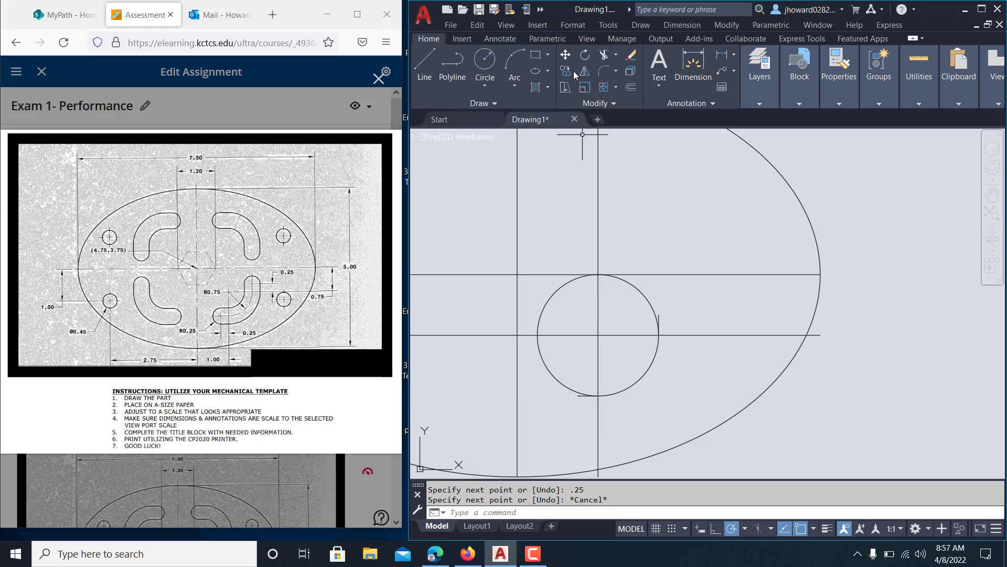
- Trim the 0.75 radius circle and erase its leftover upper-left arc, keeping only the lower-right quarter between the two short lines
{"action": "left_click", "coordinate": [604, 57]}
{"action": "left_click", "coordinate": [640, 290]}
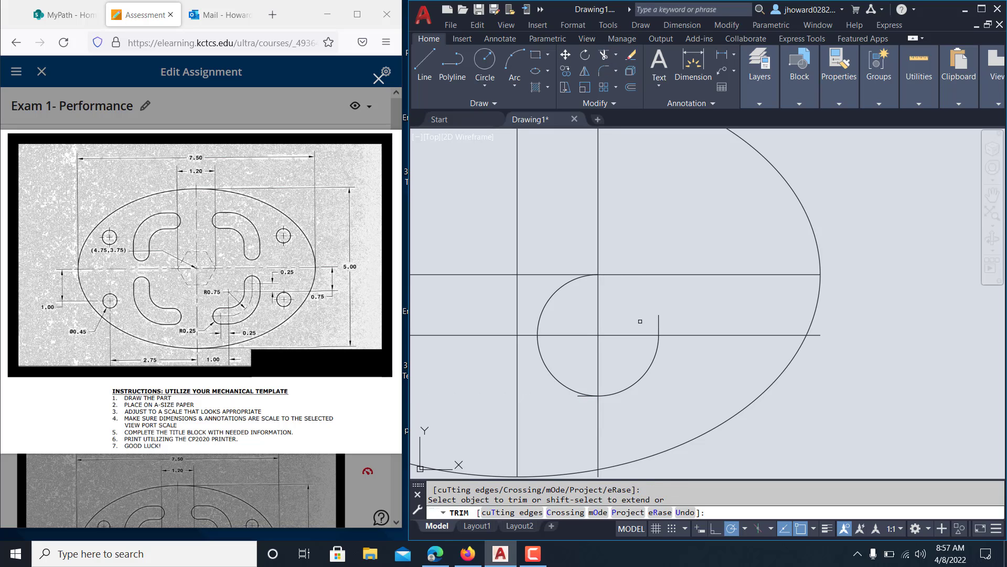
{"action": "left_click", "coordinate": [566, 386]}
{"action": "key", "text": "Escape"}
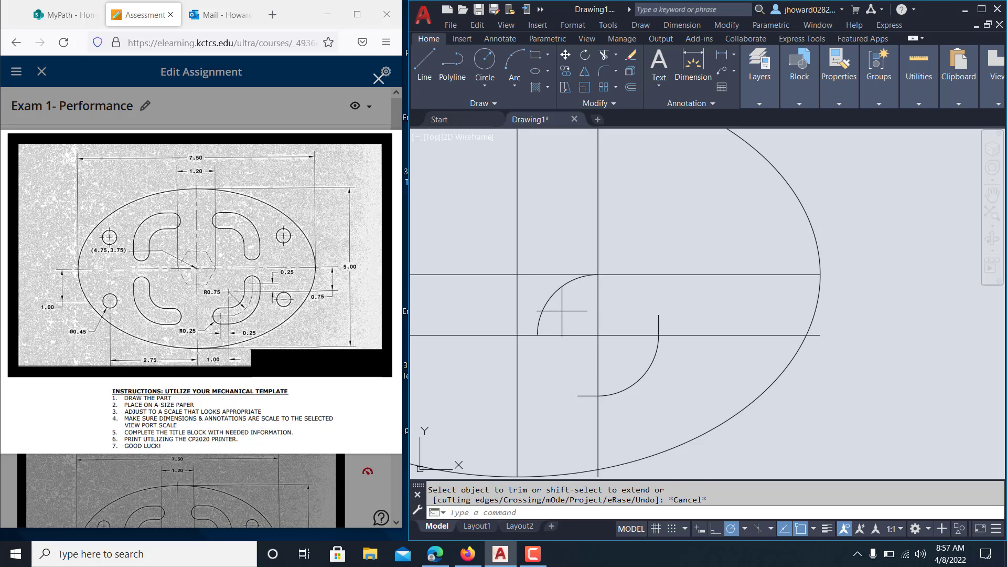
{"action": "left_click", "coordinate": [551, 295]}
{"action": "key", "text": "Delete"}
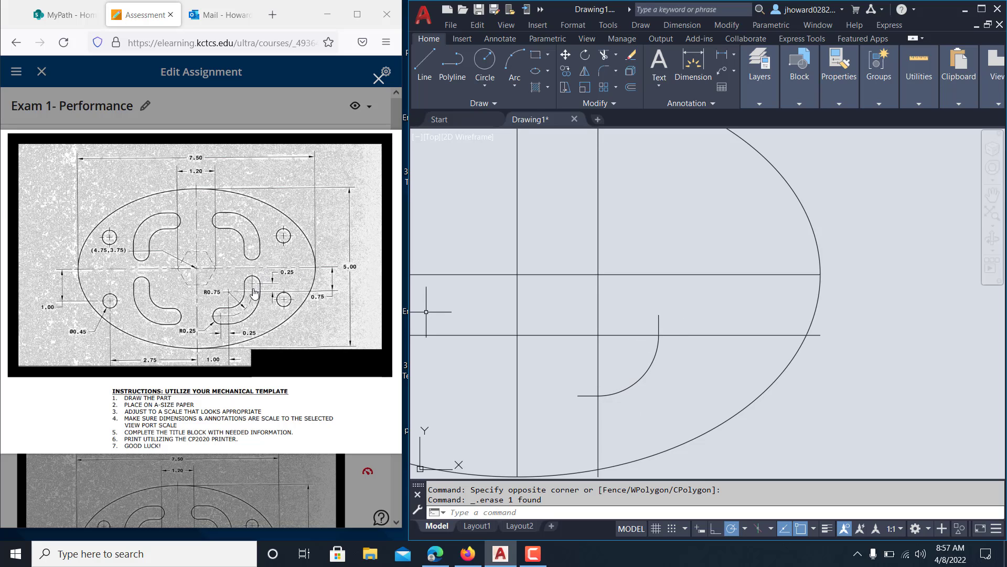
- Draw two circles of radius 0.25 centred on the free ends of the slot's short vertical and horizontal lines
{"action": "left_click", "coordinate": [484, 61]}
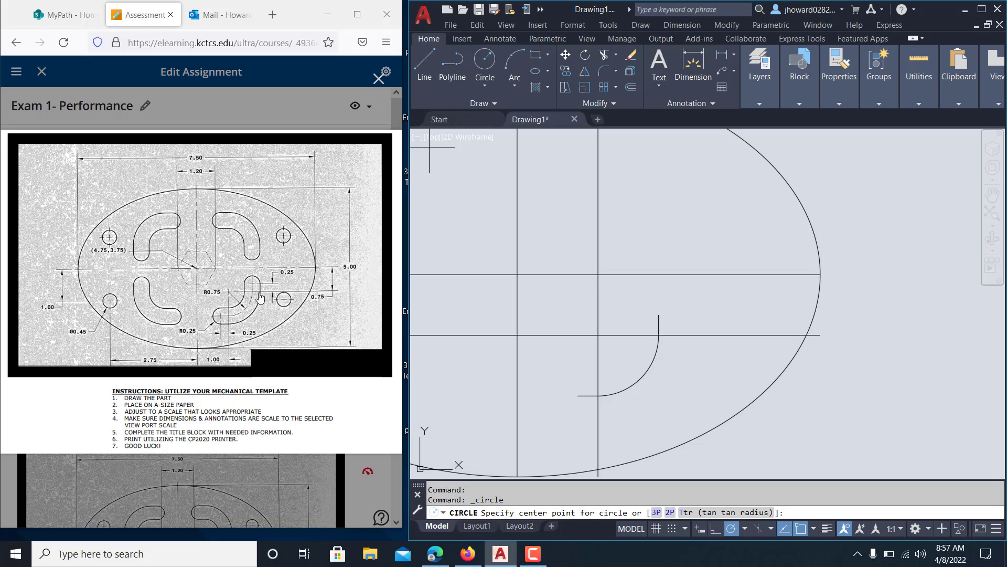
{"action": "left_click", "coordinate": [659, 314]}
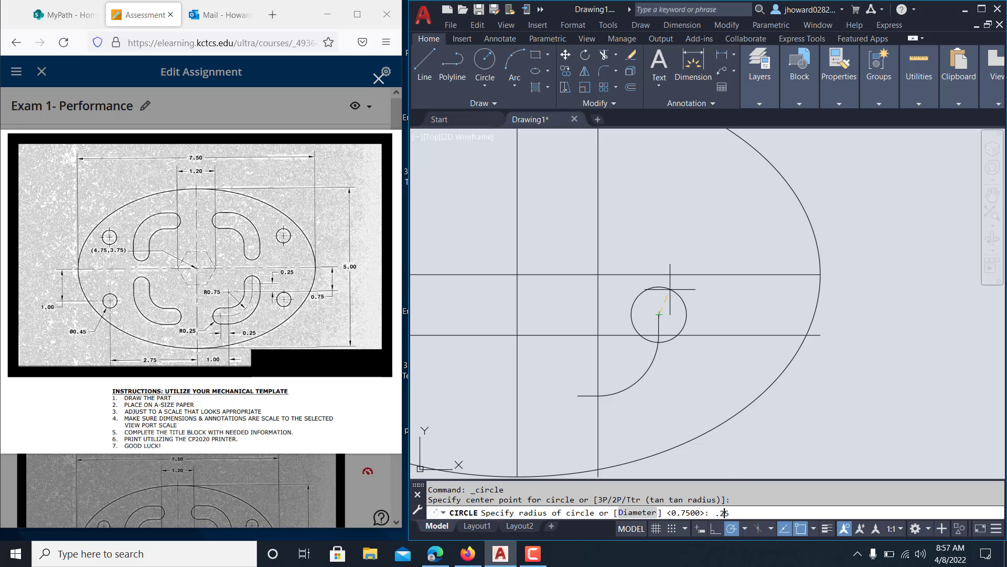
{"action": "type", "text": ".25"}
{"action": "key", "text": "Return"}
{"action": "key", "text": "Return"}
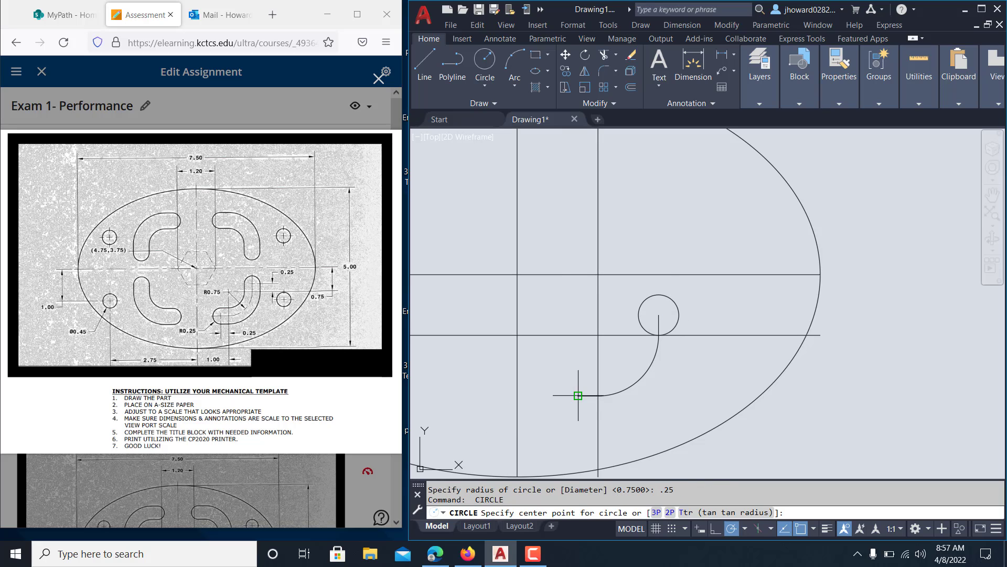
{"action": "left_click", "coordinate": [578, 395]}
{"action": "type", "text": ".25"}
{"action": "key", "text": "Return"}
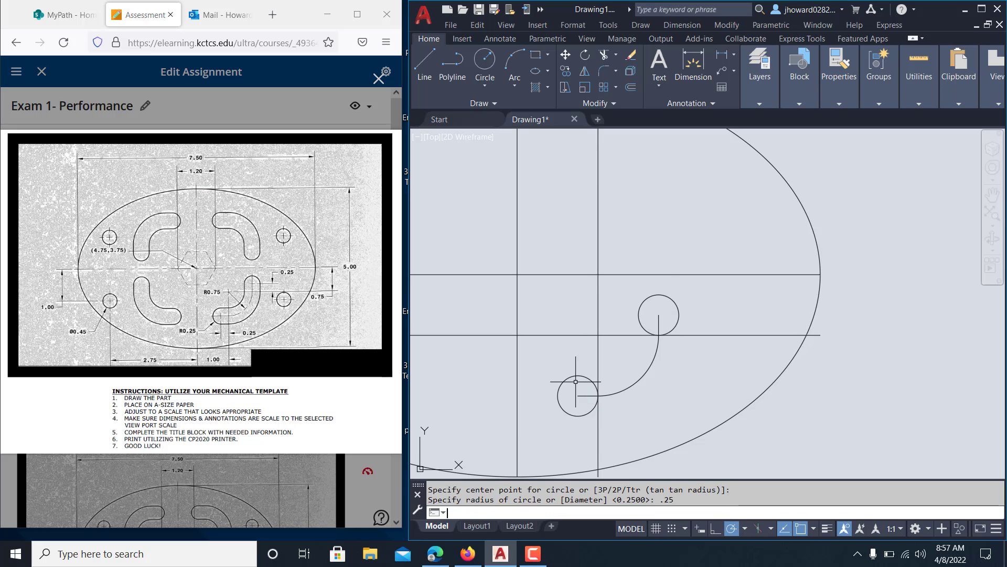
{"action": "key", "text": "Escape"}
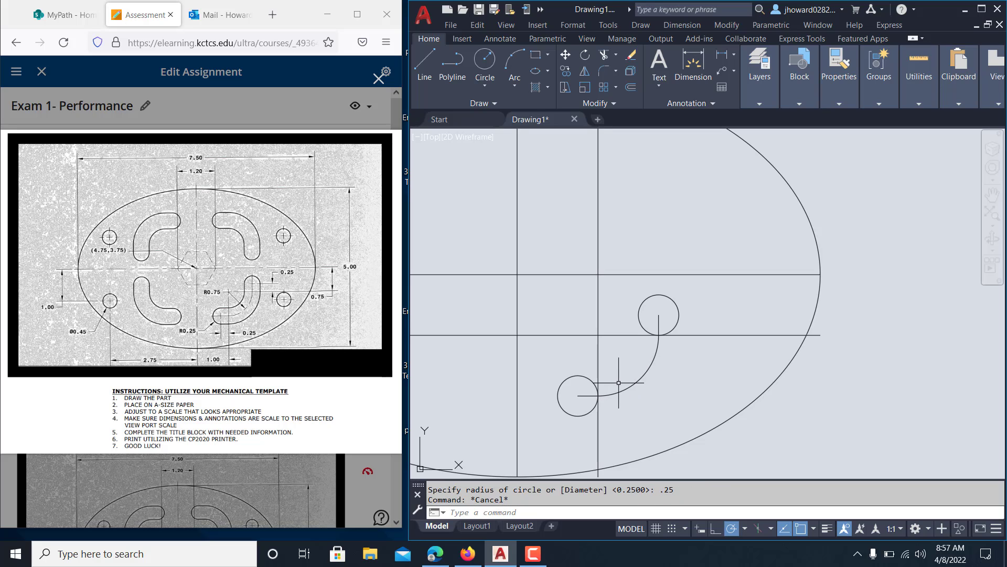
- Offset the slot's centre arc and both short lines 0.25 towards the inside of the curve
{"action": "left_click", "coordinate": [632, 88]}
{"action": "type", "text": ".25"}
{"action": "key", "text": "Return"}
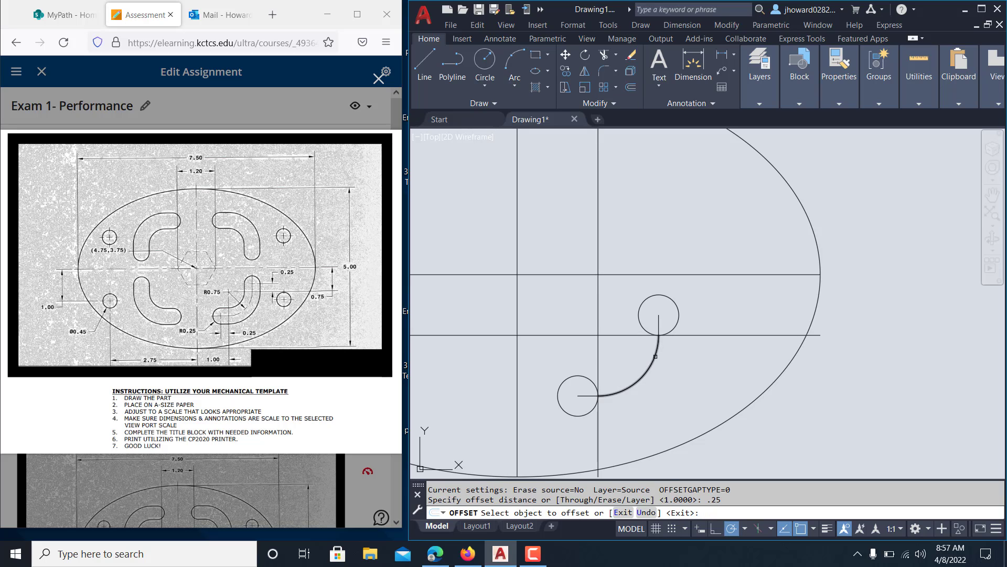
{"action": "left_click", "coordinate": [657, 356]}
{"action": "left_click", "coordinate": [657, 322]}
{"action": "left_click", "coordinate": [658, 325]}
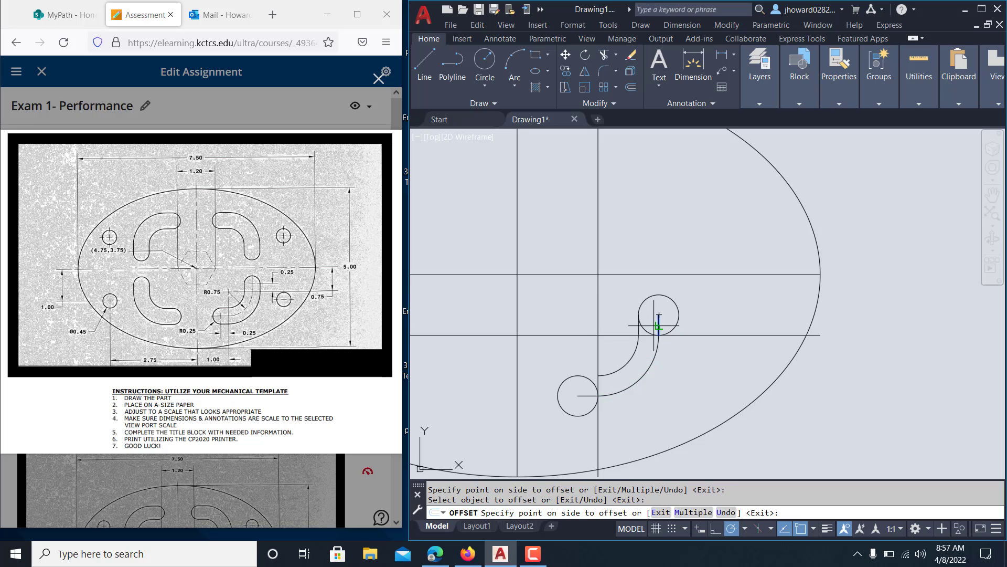
{"action": "left_click", "coordinate": [654, 325]}
{"action": "left_click", "coordinate": [586, 396]}
{"action": "left_click", "coordinate": [588, 393]}
- Offset the slot's short horizontal line, centre arc and short vertical line 0.25 towards the outside of the curve
{"action": "left_click", "coordinate": [586, 397]}
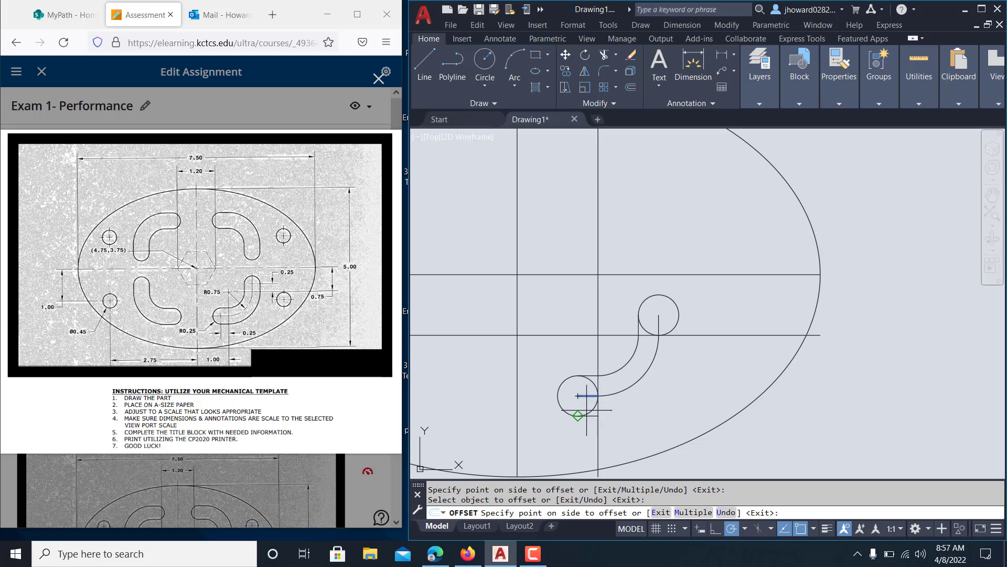
{"action": "left_click", "coordinate": [582, 413]}
{"action": "left_click", "coordinate": [635, 384]}
{"action": "left_click", "coordinate": [645, 401]}
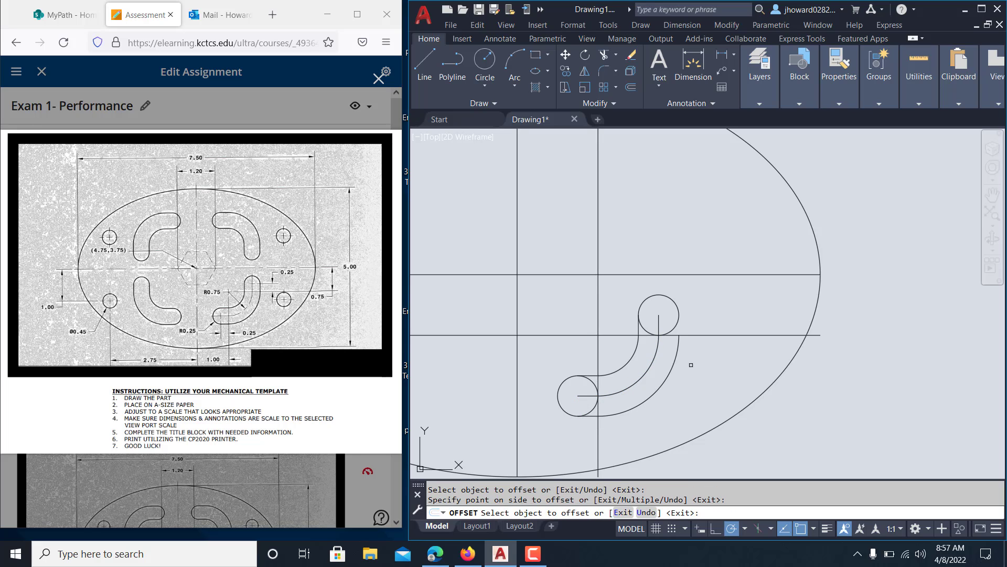
{"action": "left_click", "coordinate": [659, 326]}
{"action": "left_click", "coordinate": [690, 321]}
{"action": "key", "text": "Escape"}
- Trim away the inner halves of both end circles so only the rounded slot ends remain
{"action": "left_click", "coordinate": [604, 55]}
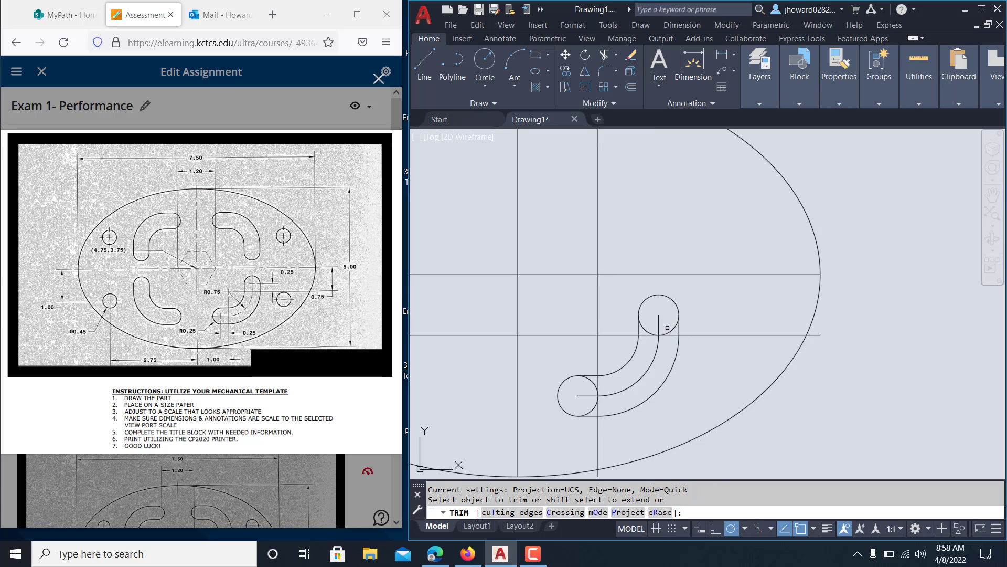
{"action": "left_click", "coordinate": [668, 330]}
{"action": "left_click", "coordinate": [656, 328]}
{"action": "left_click", "coordinate": [652, 330]}
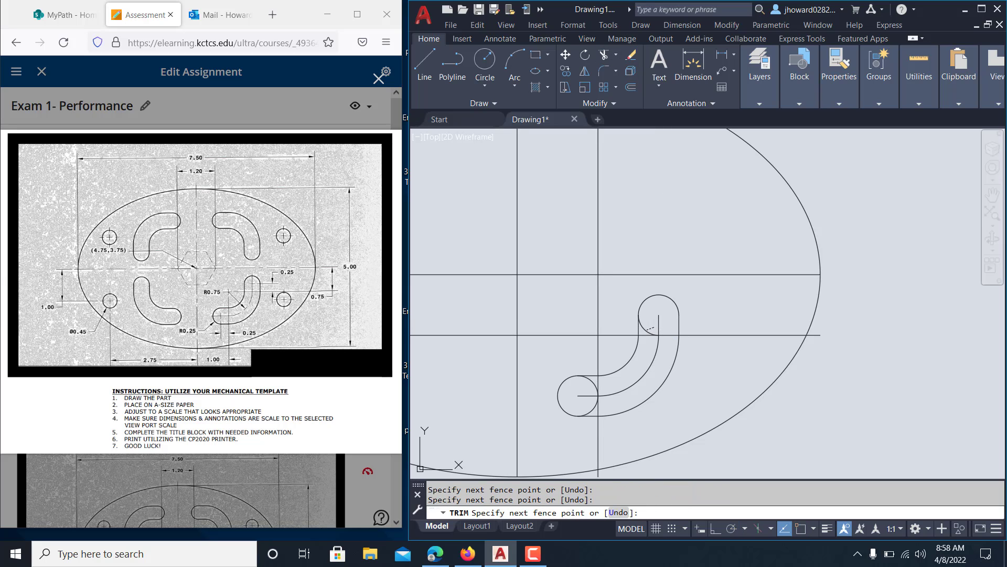
{"action": "left_click", "coordinate": [646, 330]}
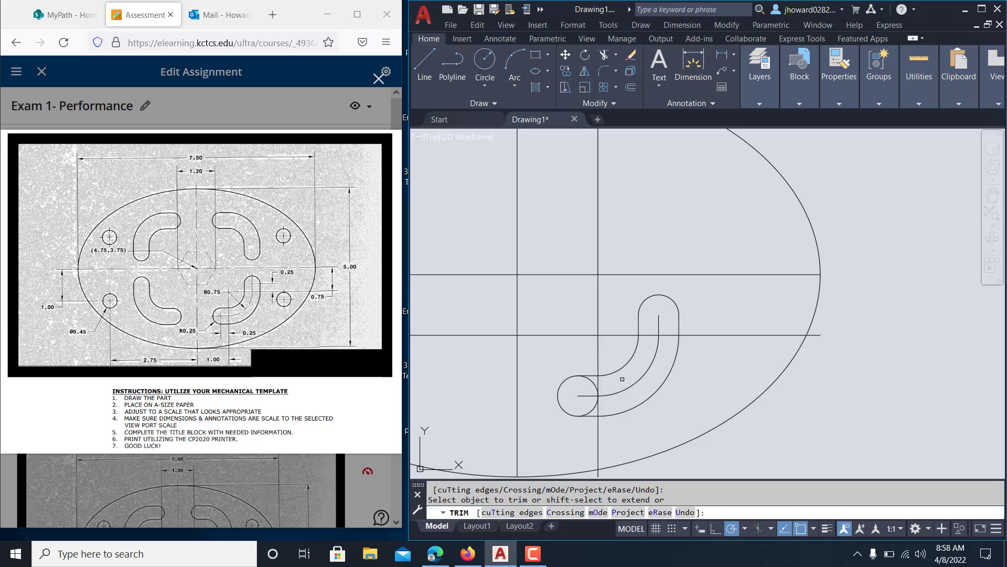
{"action": "left_click", "coordinate": [587, 381]}
{"action": "key", "text": "Escape"}
- Erase the two offset construction lines crossing at the slot's arc centre
{"action": "scroll", "coordinate": [629, 347], "scroll_direction": "down", "scroll_amount": 2}
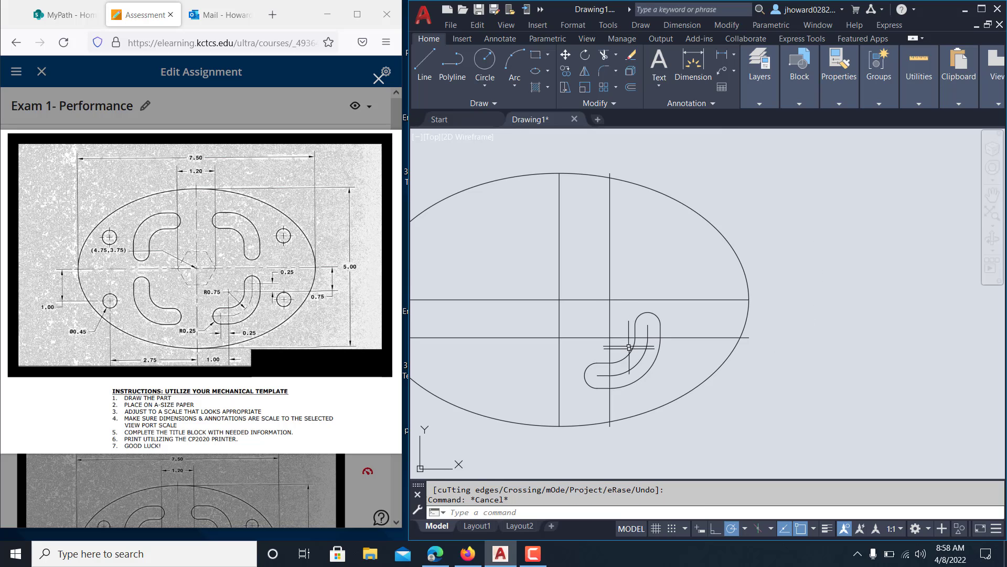
{"action": "middle_click_drag", "start_coordinate": [650, 407], "coordinate": [694, 398]}
{"action": "left_click", "coordinate": [667, 335]}
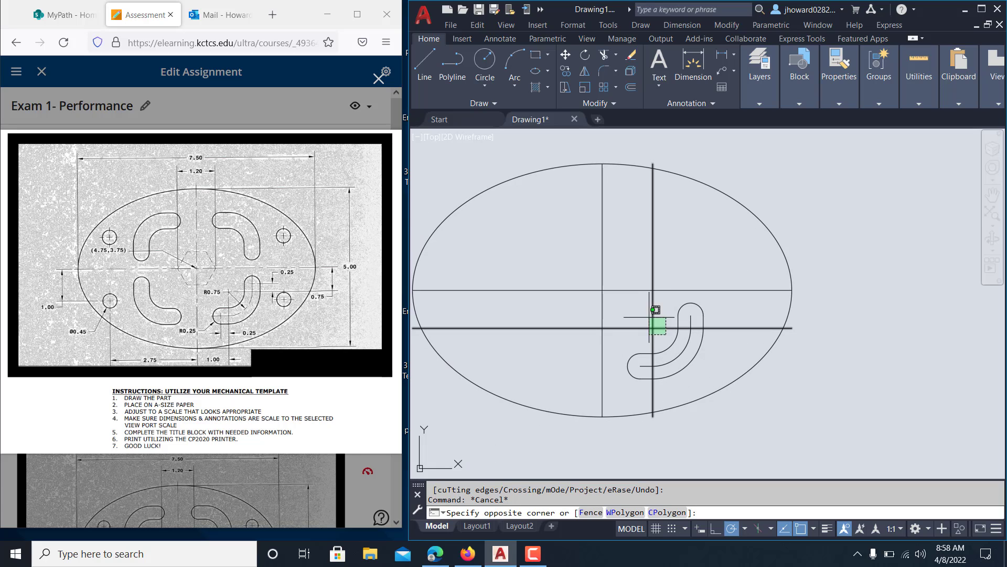
{"action": "left_click", "coordinate": [645, 316]}
{"action": "key", "text": "Delete"}
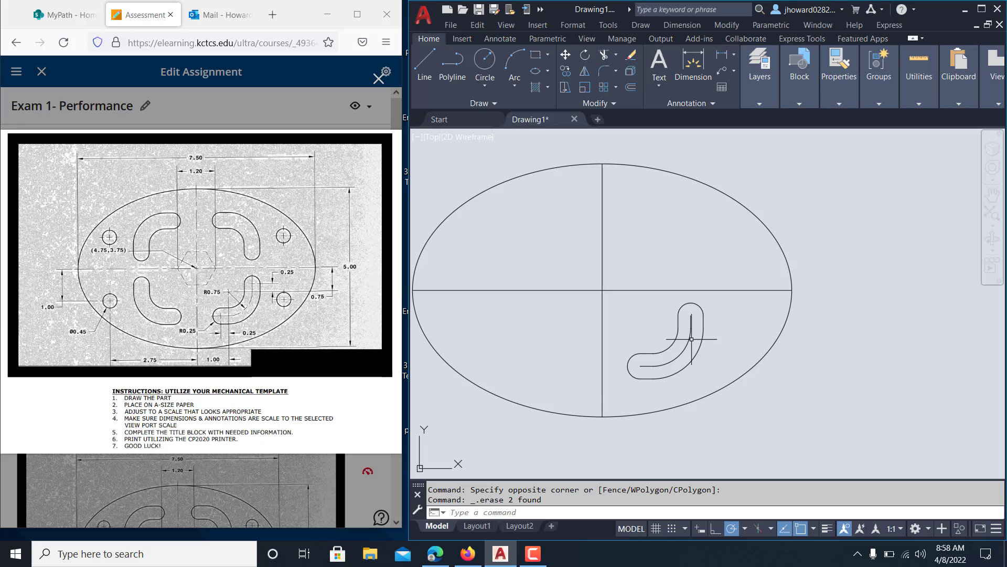
- Erase the slot's centre path, made of the short vertical line, the arc and the short horizontal line
{"action": "left_click", "coordinate": [692, 321]}
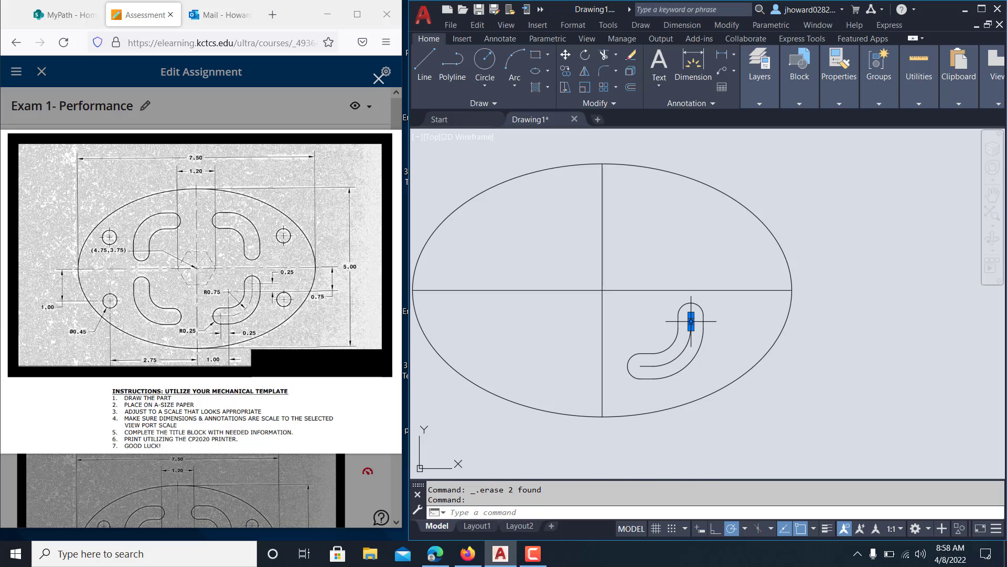
{"action": "key", "text": "Delete"}
{"action": "left_click", "coordinate": [666, 342]}
{"action": "key", "text": "Delete"}
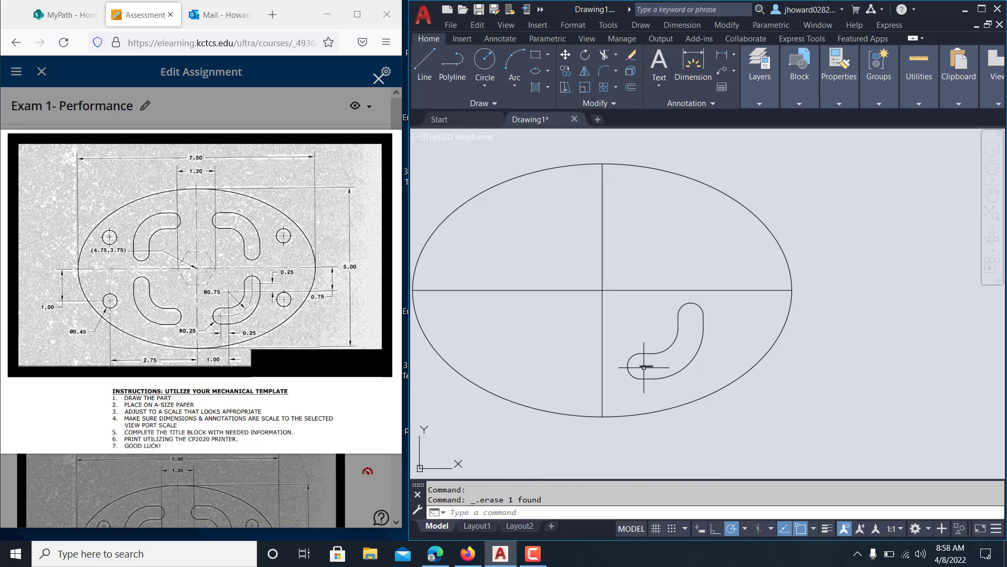
{"action": "left_click", "coordinate": [646, 365]}
{"action": "key", "text": "Delete"}
- Mirror the complete lower-right slot about the ellipse's vertical centre line, keeping the original
{"action": "left_click", "coordinate": [700, 378]}
{"action": "left_click", "coordinate": [643, 339]}
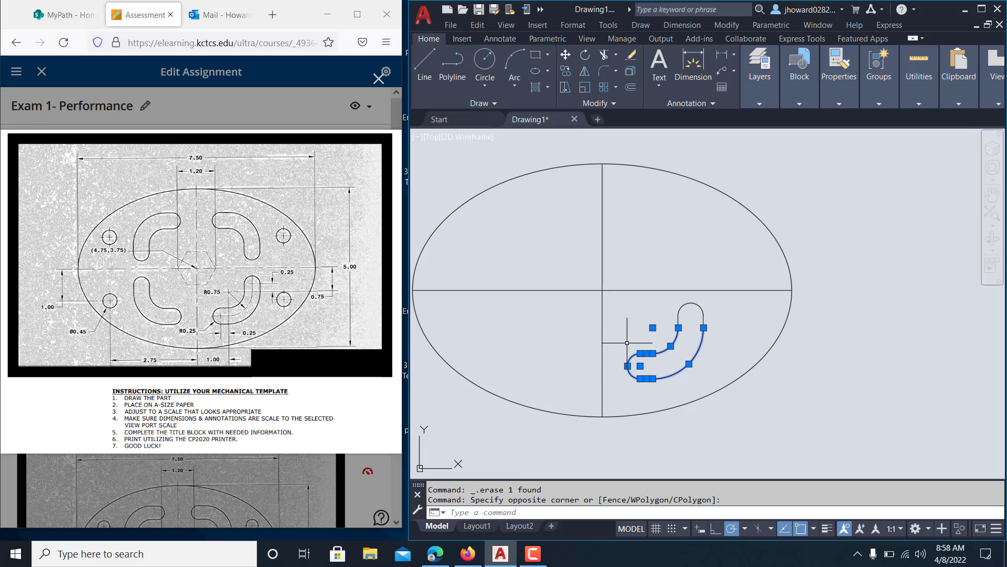
{"action": "left_click", "coordinate": [723, 336]}
{"action": "left_click", "coordinate": [666, 304]}
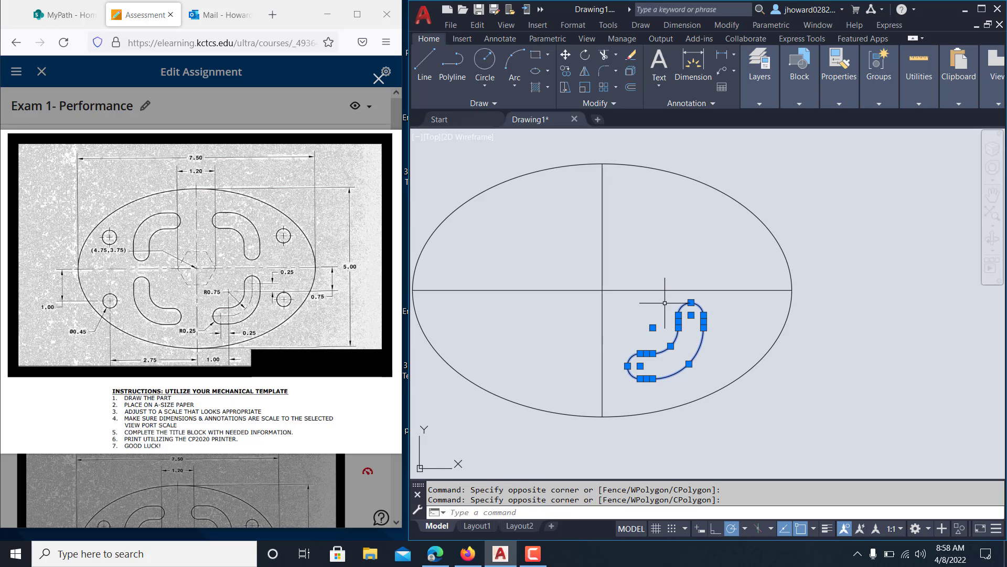
{"action": "left_click", "coordinate": [586, 76]}
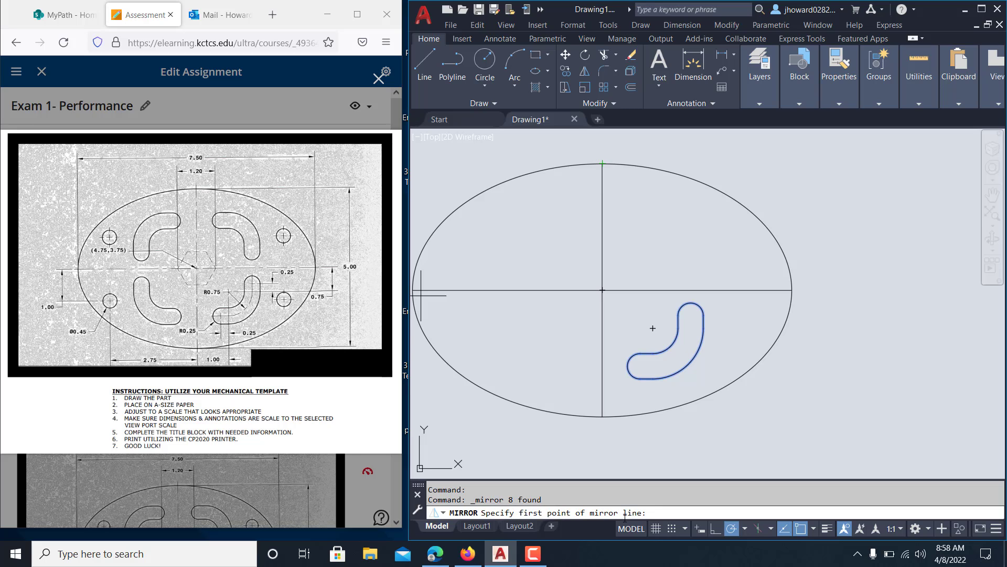
{"action": "left_click", "coordinate": [602, 163]}
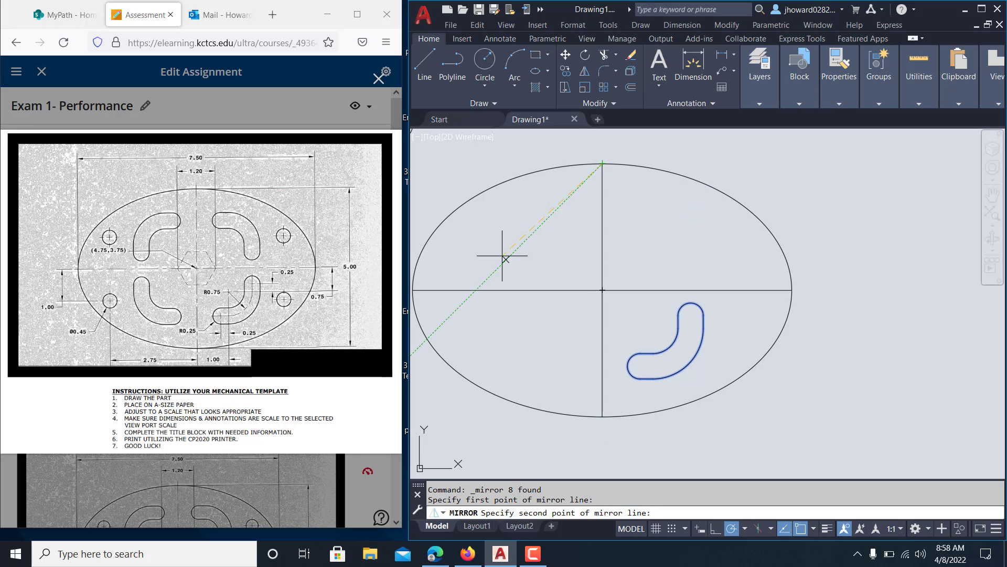
{"action": "left_click", "coordinate": [603, 417]}
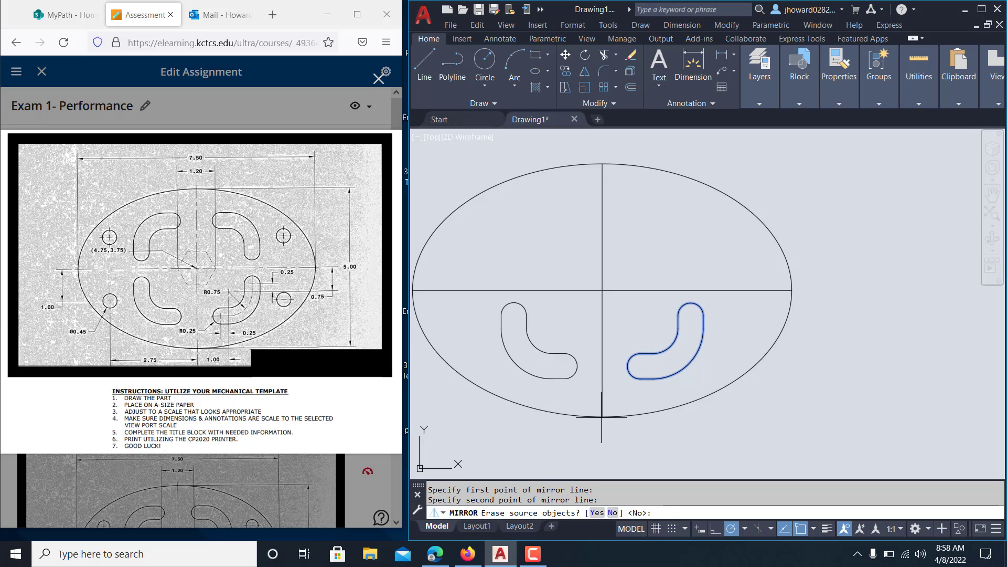
{"action": "key", "text": "Return"}
- Mirror both lower slots about the ellipse's horizontal centre line, keeping the originals
{"action": "left_click", "coordinate": [707, 371]}
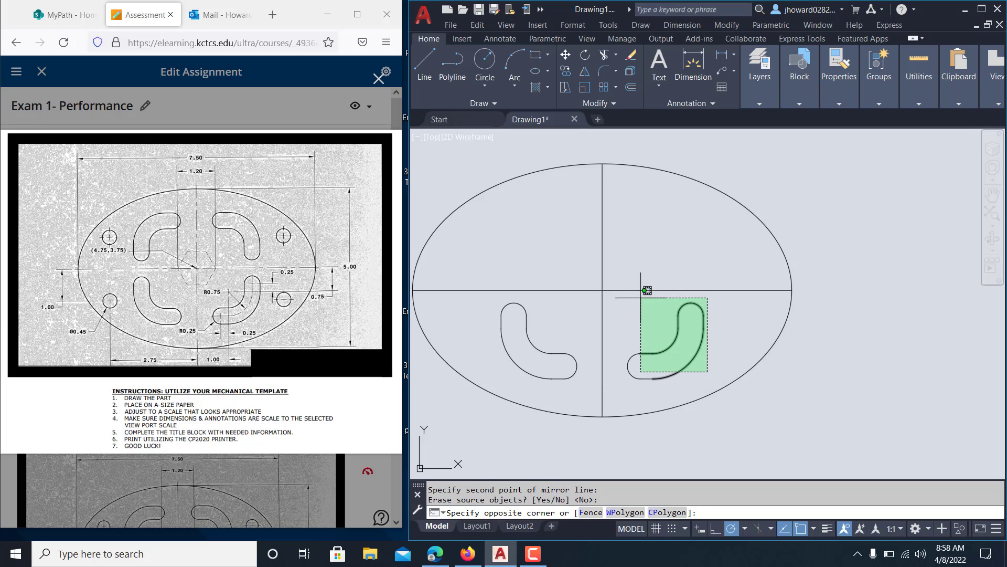
{"action": "left_click", "coordinate": [640, 298]}
{"action": "left_click", "coordinate": [662, 386]}
{"action": "left_click", "coordinate": [619, 336]}
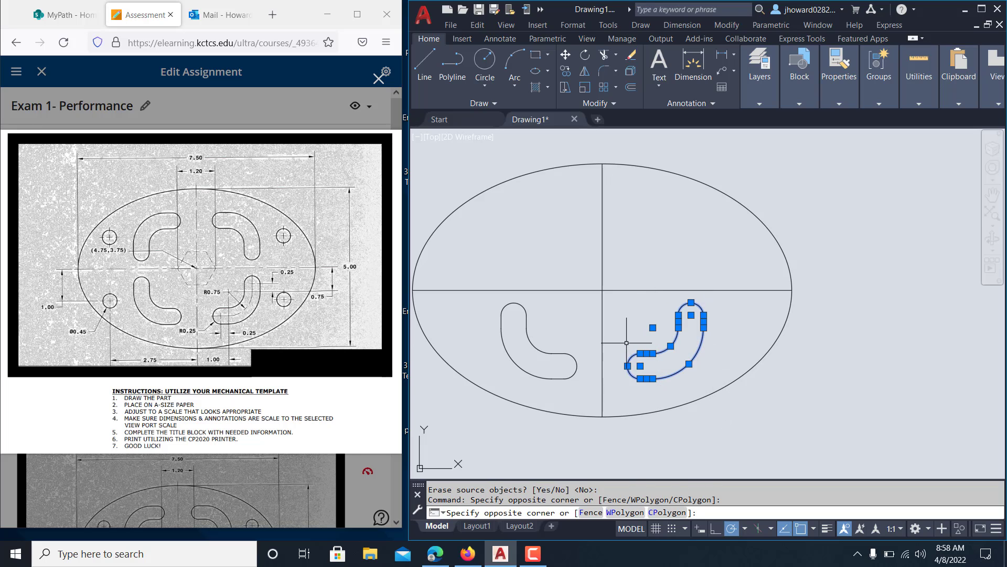
{"action": "left_click", "coordinate": [577, 389]}
{"action": "left_click", "coordinate": [512, 340]}
{"action": "left_click", "coordinate": [545, 334]}
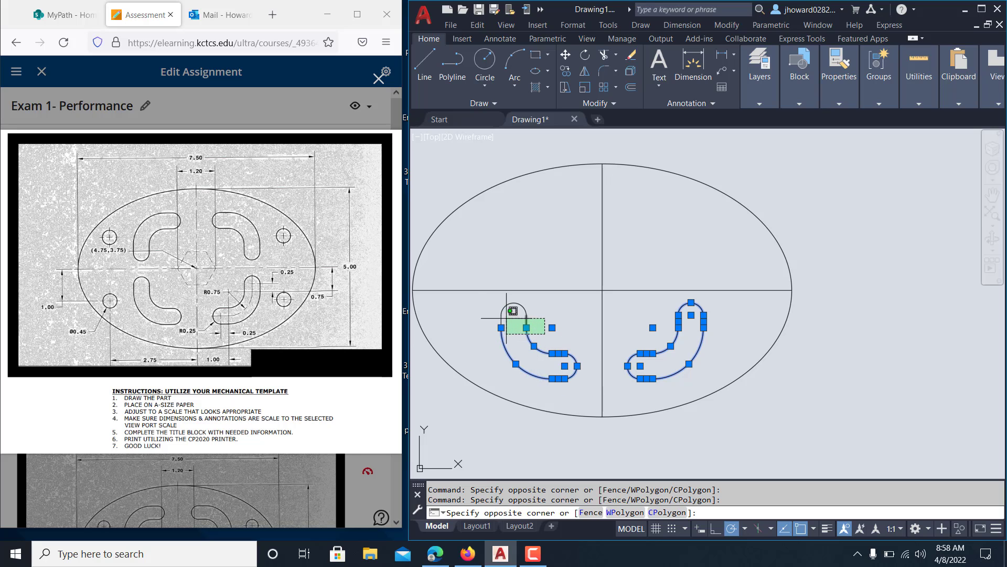
{"action": "key", "text": "Escape"}
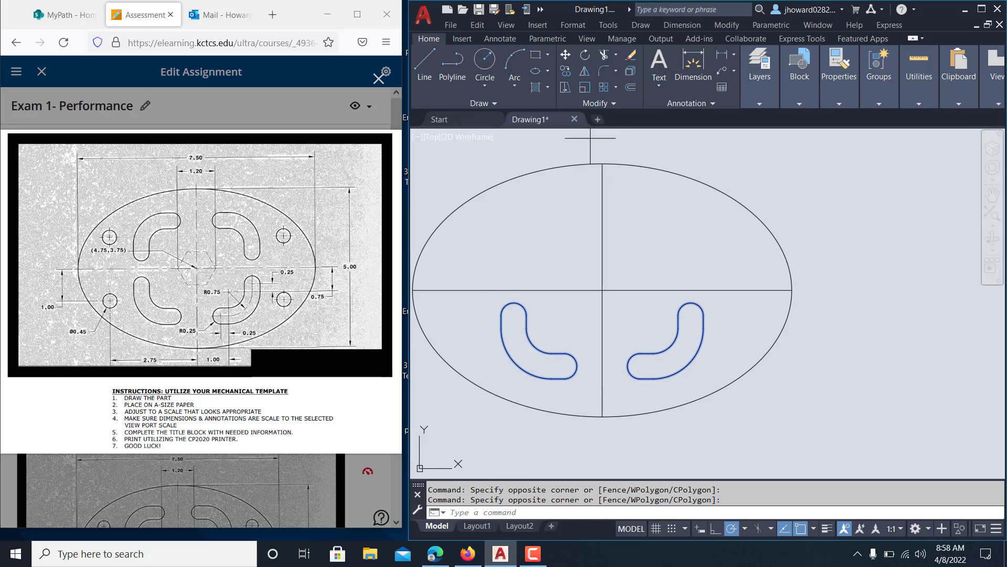
{"action": "left_click", "coordinate": [585, 70]}
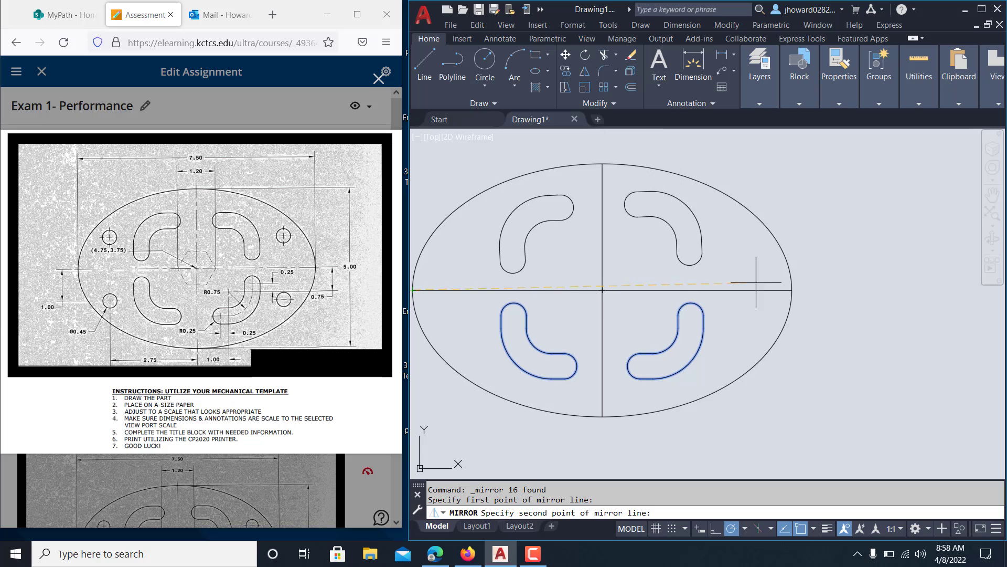
{"action": "left_click", "coordinate": [793, 290]}
{"action": "key", "text": "Return"}
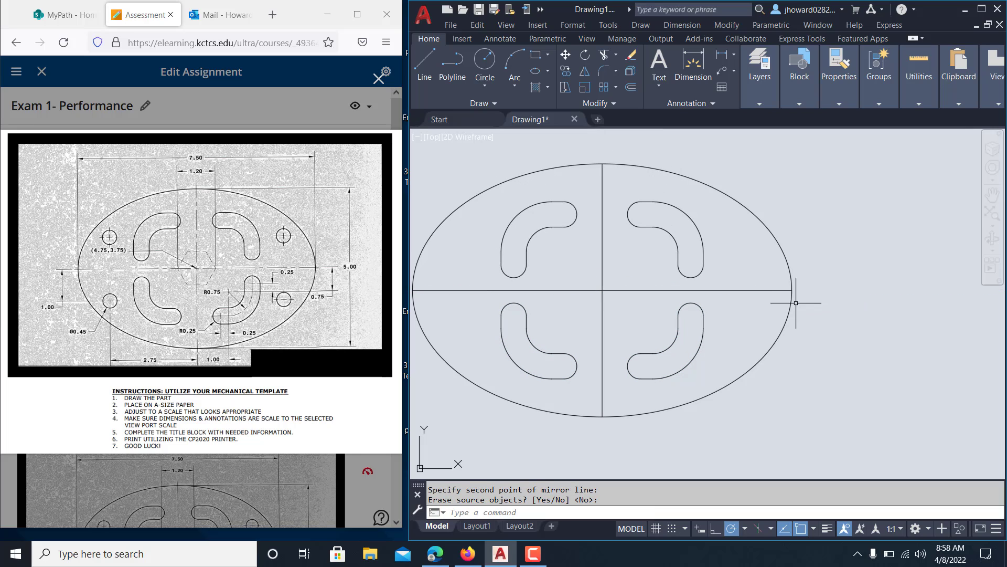
{"action": "key", "text": "Escape"}
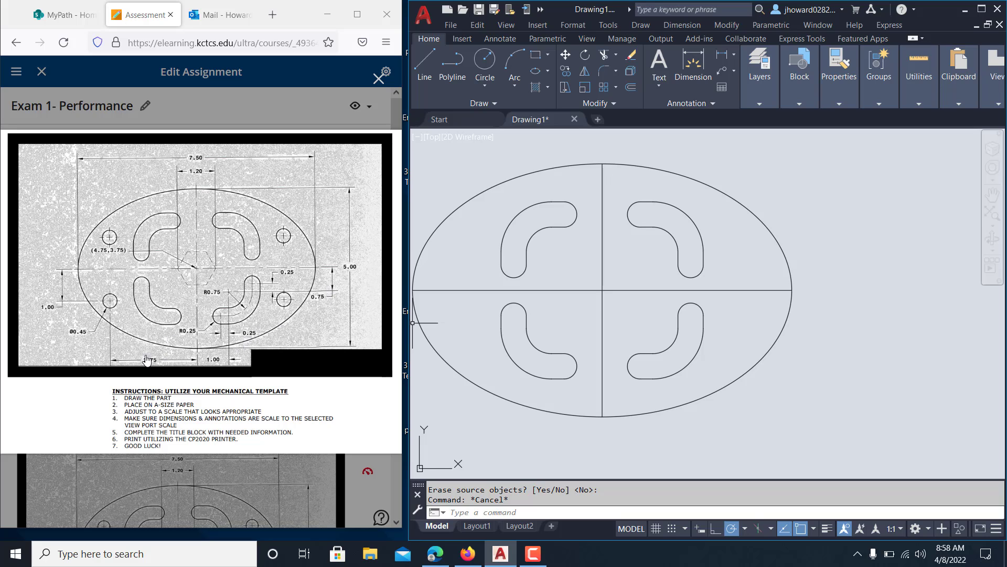
- Offset the ellipse's vertical centre line 2.75 to the right
{"action": "left_click", "coordinate": [631, 89]}
{"action": "type", "text": "2.75"}
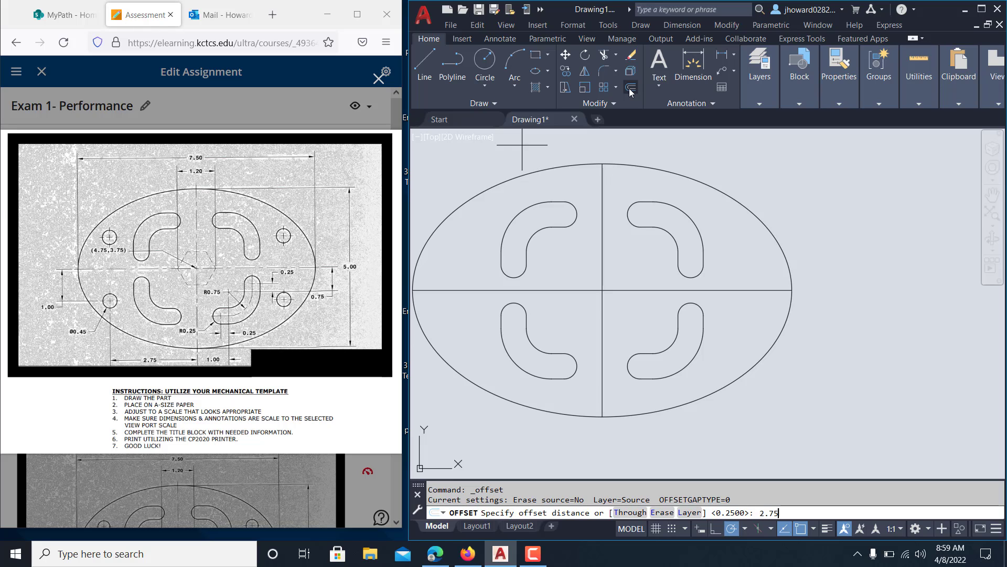
{"action": "key", "text": "Return"}
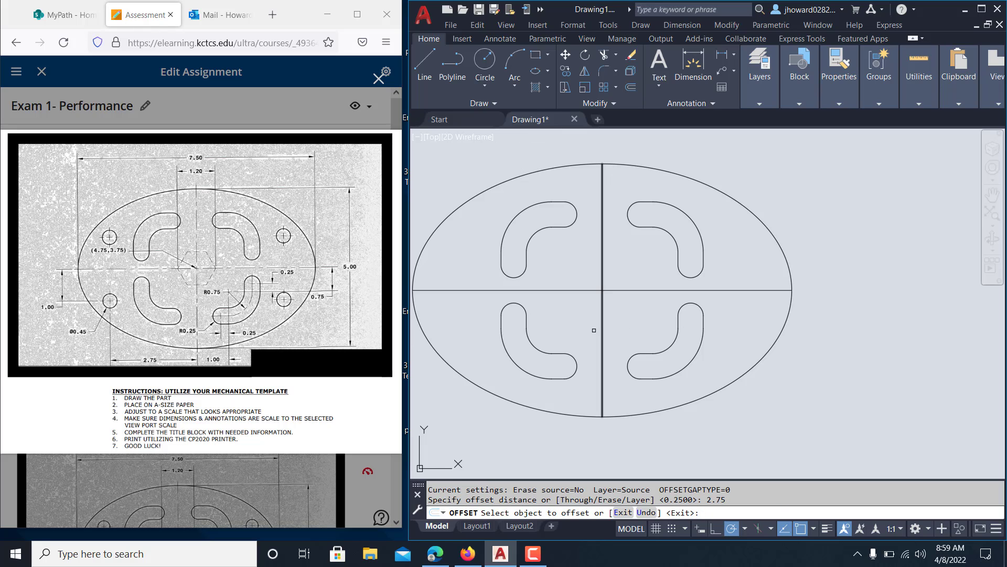
{"action": "left_click", "coordinate": [603, 344]}
{"action": "left_click", "coordinate": [637, 349]}
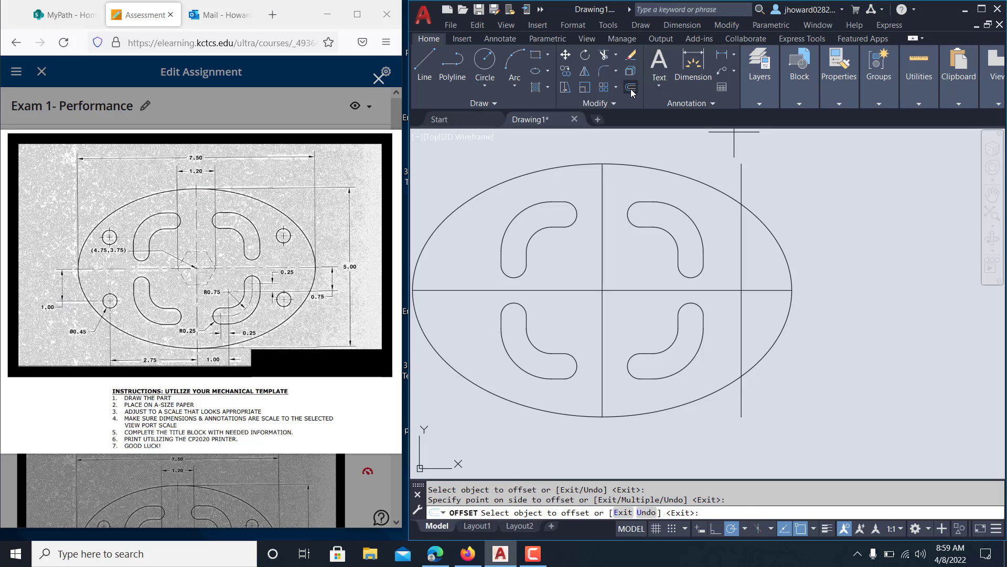
- Offset the ellipse's horizontal centre line 1 unit upward and 1 unit downward
{"action": "key", "text": "Return"}
{"action": "key", "text": "Return"}
{"action": "type", "text": "1"}
{"action": "key", "text": "Return"}
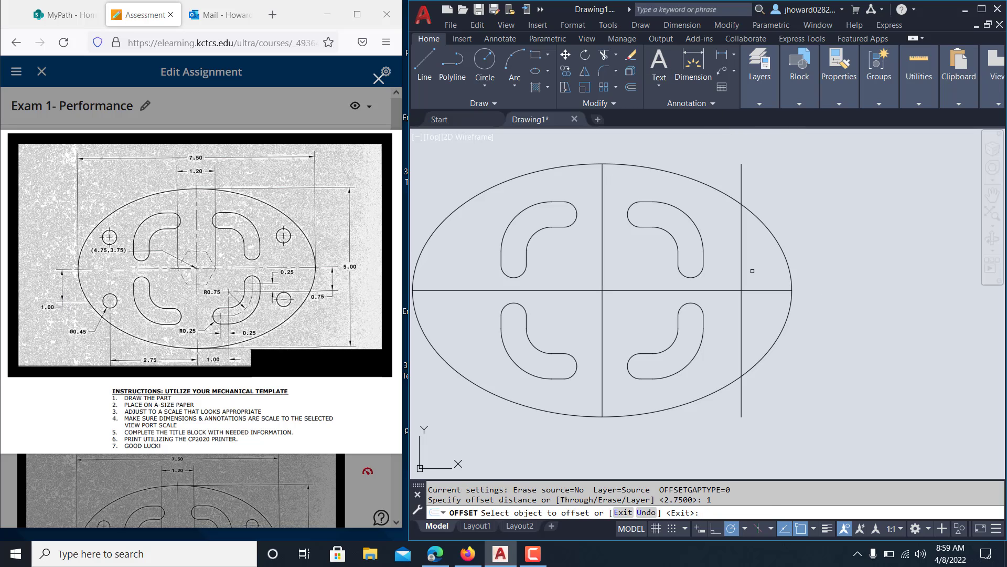
{"action": "left_click", "coordinate": [753, 288]}
{"action": "left_click", "coordinate": [754, 288]}
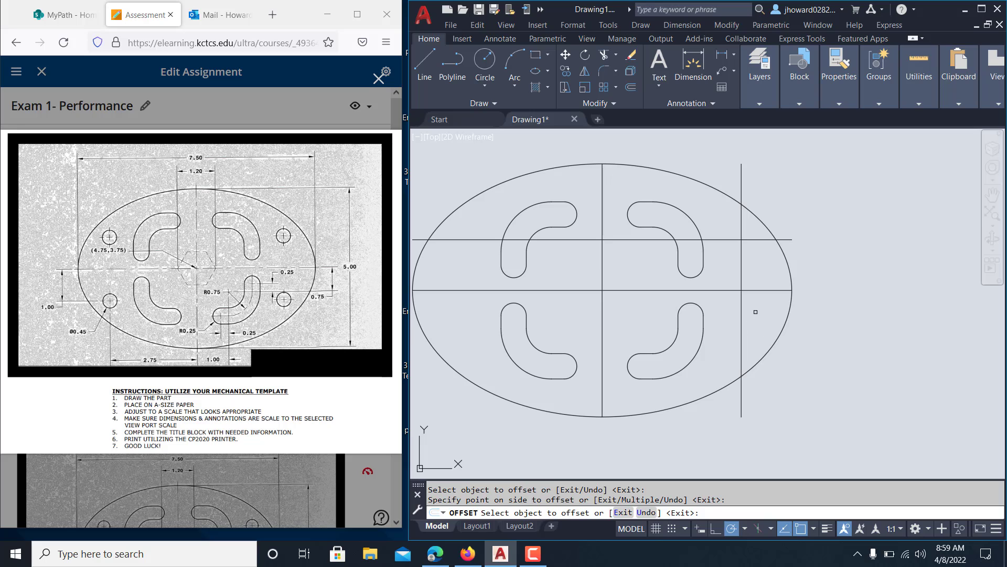
{"action": "left_click", "coordinate": [755, 290]}
{"action": "left_click", "coordinate": [767, 315]}
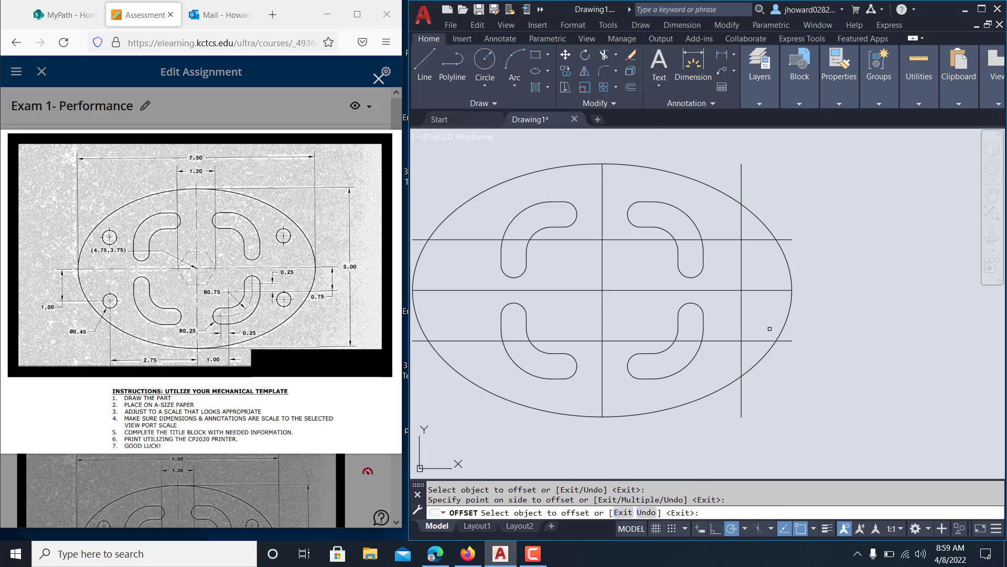
{"action": "key", "text": "Escape"}
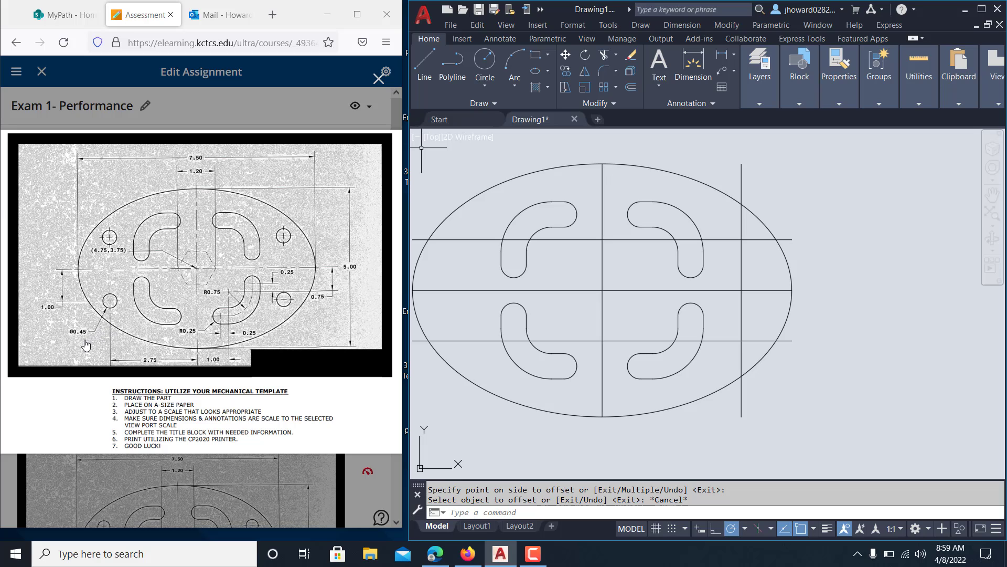
- Draw a 0.45 diameter circle where the right offset vertical line crosses the lower offset horizontal line
{"action": "left_click", "coordinate": [485, 85]}
{"action": "left_click", "coordinate": [502, 140]}
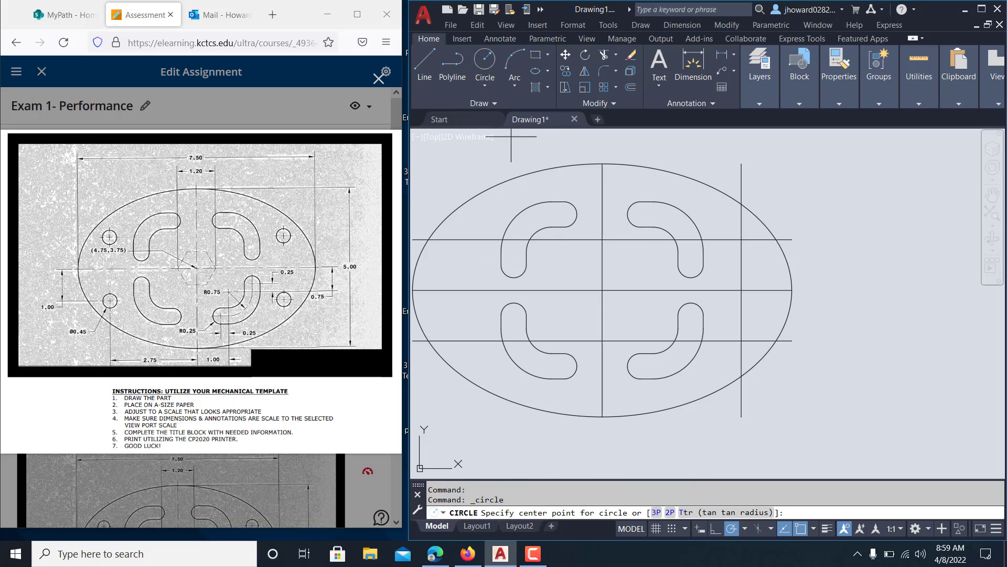
{"action": "left_click", "coordinate": [741, 341]}
{"action": "type", "text": ".45"}
{"action": "key", "text": "Return"}
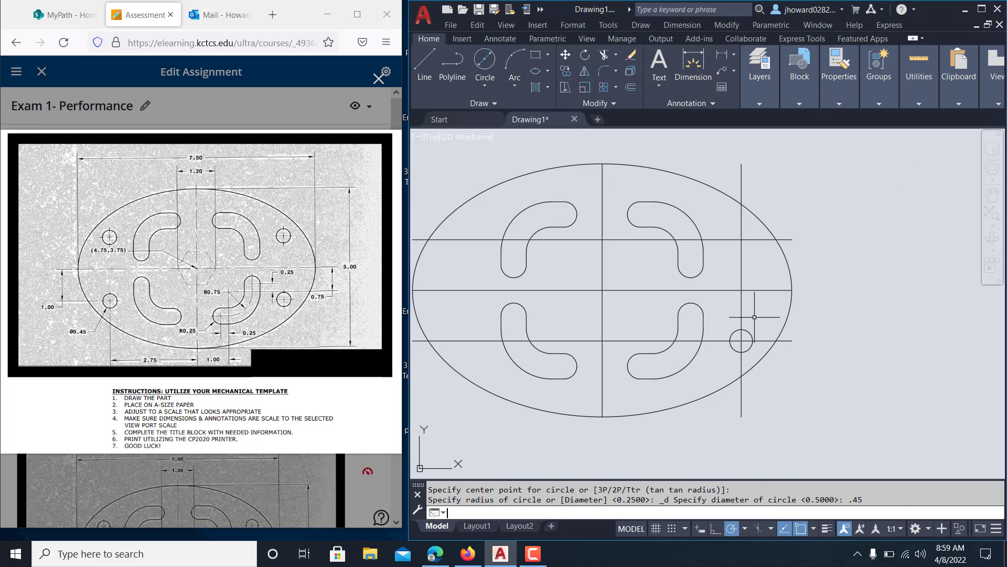
{"action": "key", "text": "Return"}
{"action": "left_click", "coordinate": [740, 239]}
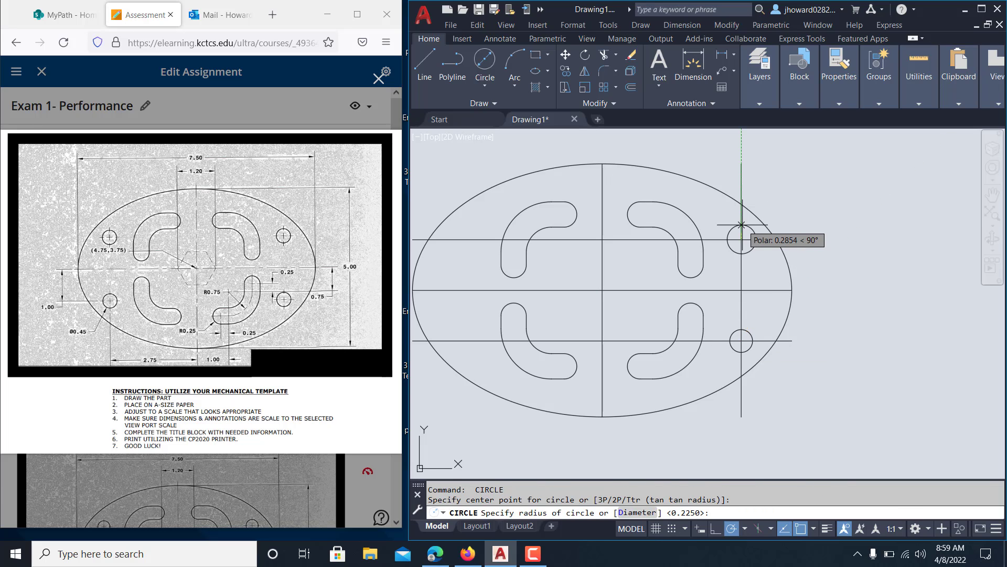
{"action": "type", "text": ".45"}
{"action": "key", "text": "Return"}
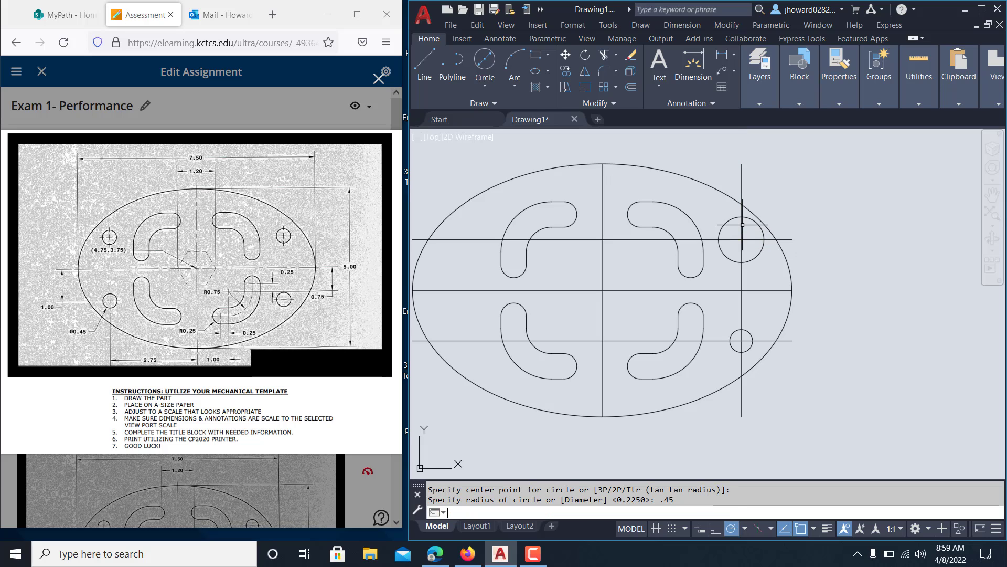
{"action": "key", "text": "Escape"}
{"action": "left_click", "coordinate": [723, 226]}
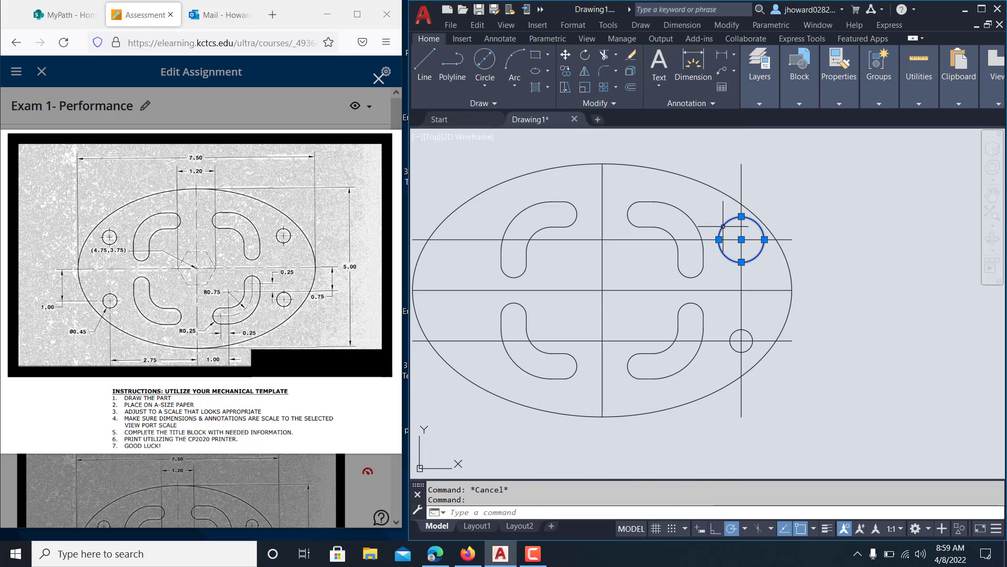
{"action": "key", "text": "Delete"}
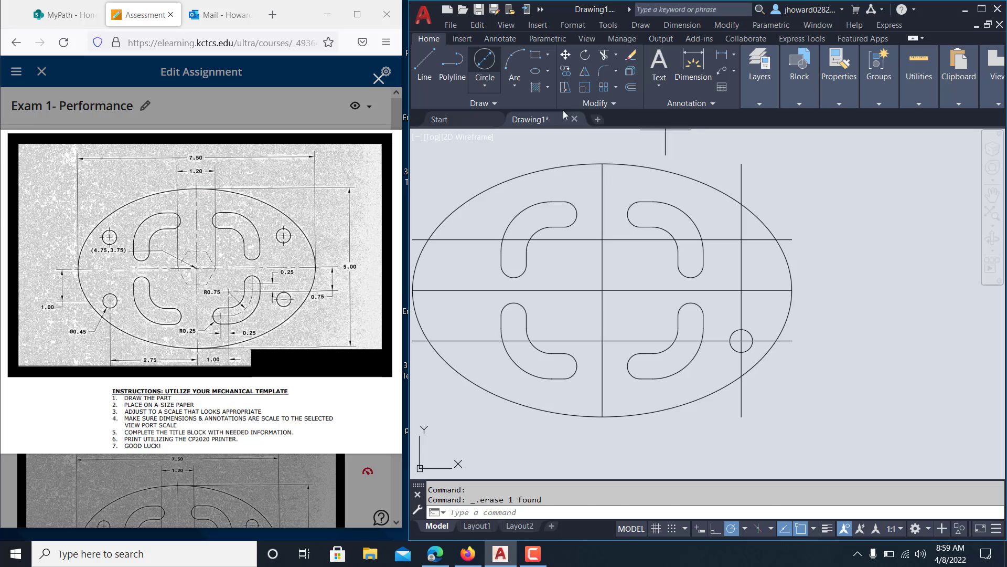
- Draw a 0.45 diameter circle where the right offset vertical line crosses the upper offset horizontal line
{"action": "left_click", "coordinate": [485, 61]}
{"action": "left_click", "coordinate": [740, 240]}
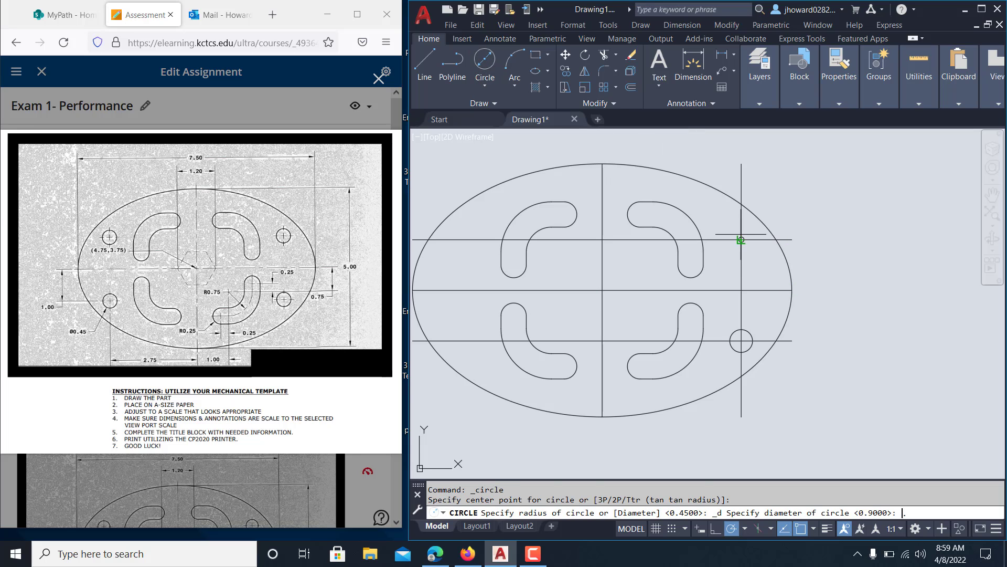
{"action": "type", "text": ".45"}
{"action": "key", "text": "Return"}
{"action": "key", "text": "Escape"}
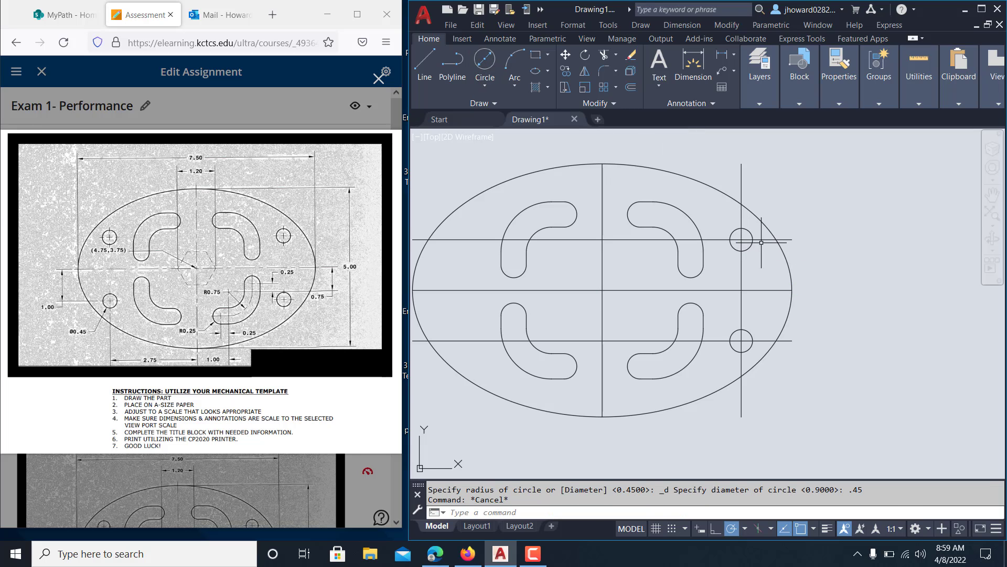
- Erase the two offset horizontal lines, the offset vertical line and the horizontal centre line, keeping the vertical centre line
{"action": "left_click", "coordinate": [761, 241]}
{"action": "left_click", "coordinate": [766, 340]}
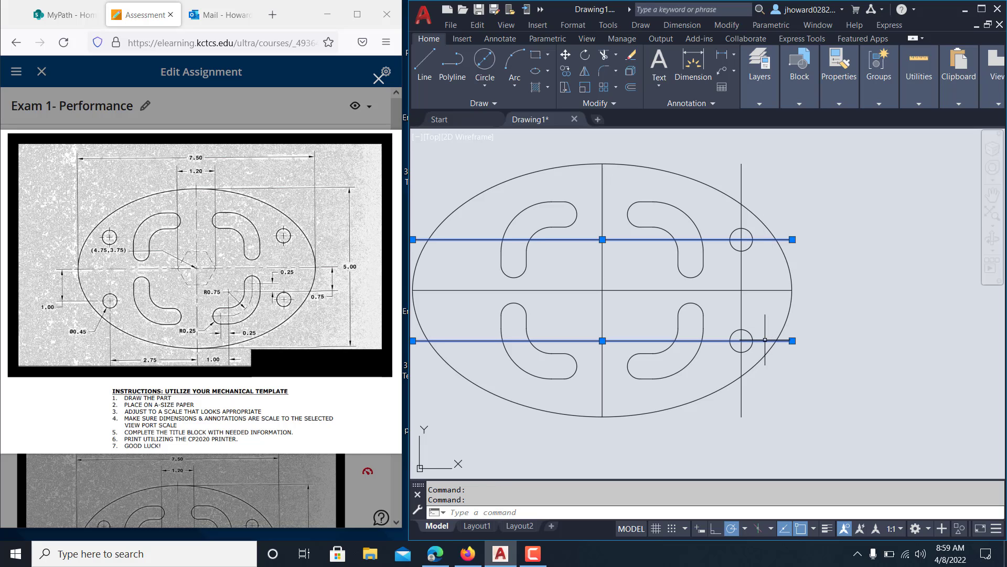
{"action": "key", "text": "Delete"}
{"action": "left_click", "coordinate": [762, 303]}
{"action": "left_click", "coordinate": [735, 282]}
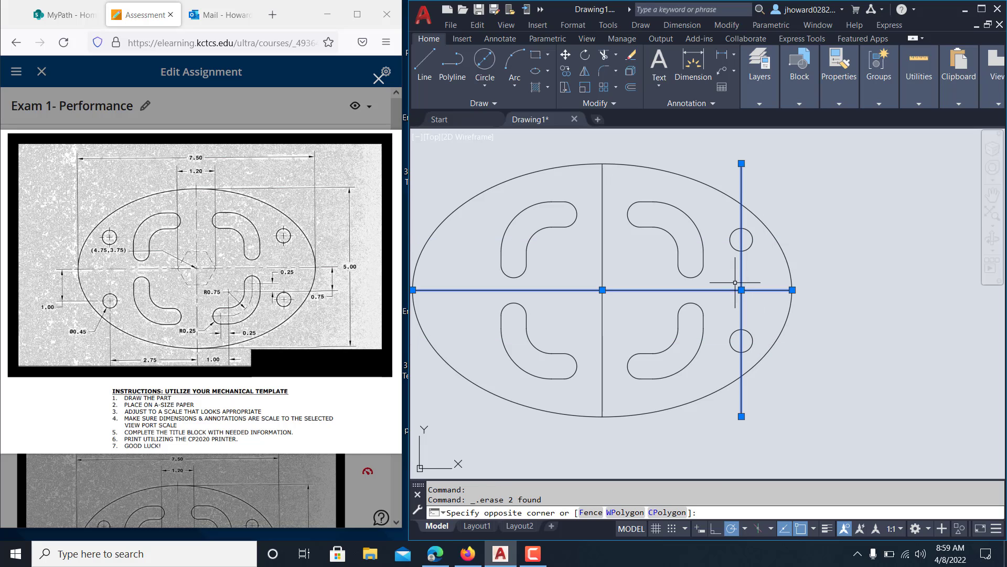
{"action": "key", "text": "Delete"}
- Mirror the two right-hand holes about the ellipse's vertical centre line, keeping the originals
{"action": "left_click", "coordinate": [760, 264]}
{"action": "left_click", "coordinate": [738, 242]}
{"action": "left_click", "coordinate": [765, 330]}
{"action": "left_click", "coordinate": [739, 342]}
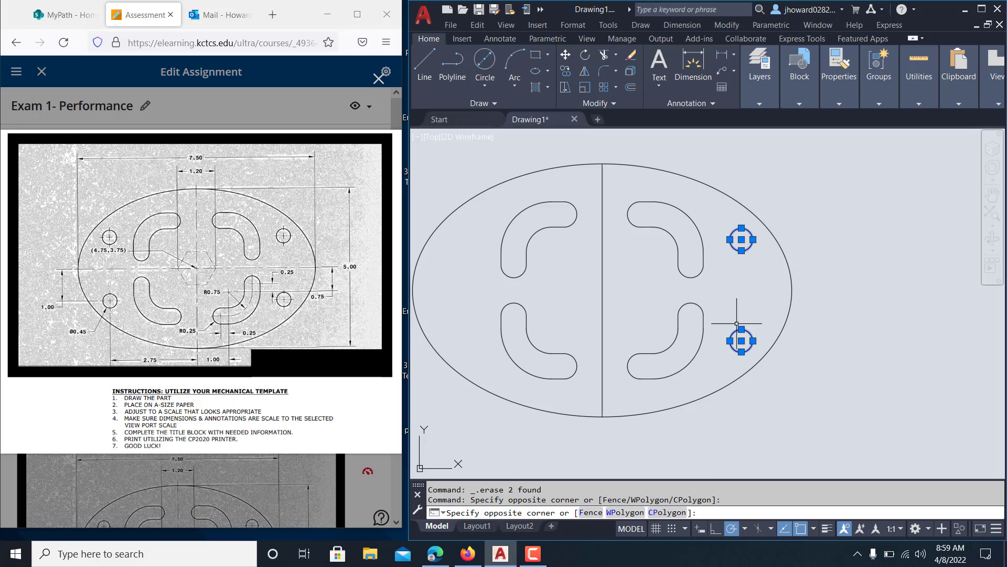
{"action": "left_click", "coordinate": [584, 71]}
{"action": "left_click", "coordinate": [602, 164]}
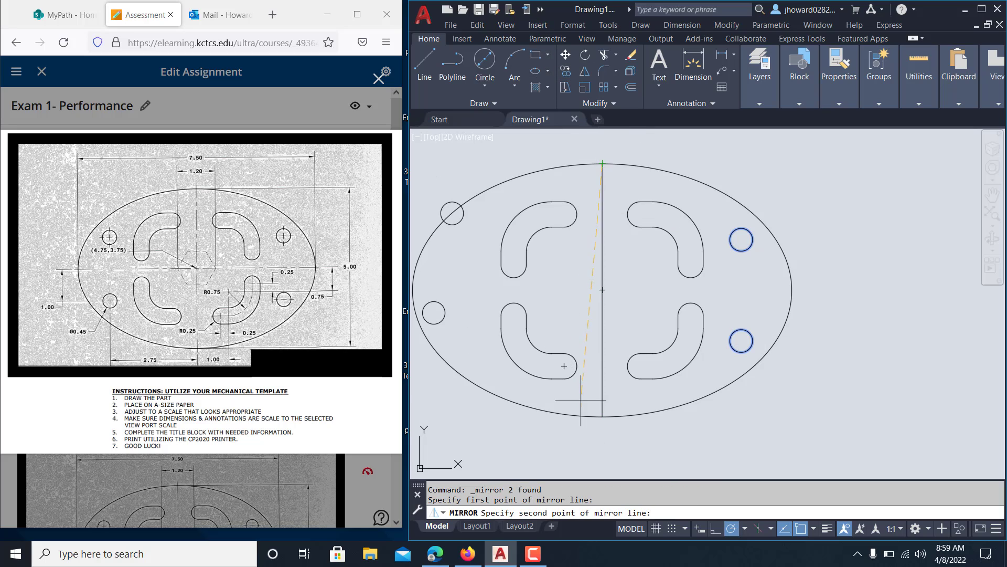
{"action": "left_click", "coordinate": [604, 417]}
{"action": "key", "text": "Return"}
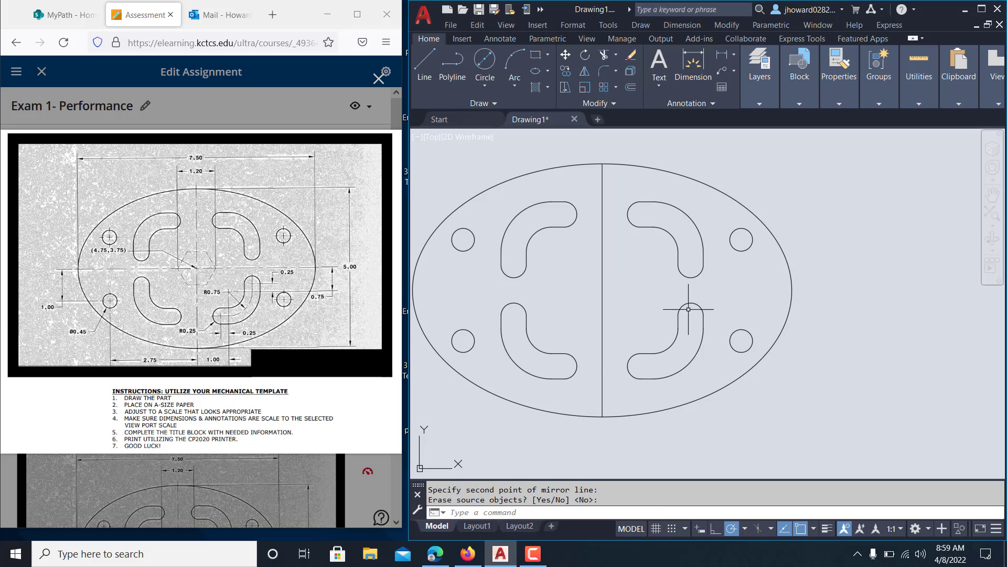
{"action": "key", "text": "Escape"}
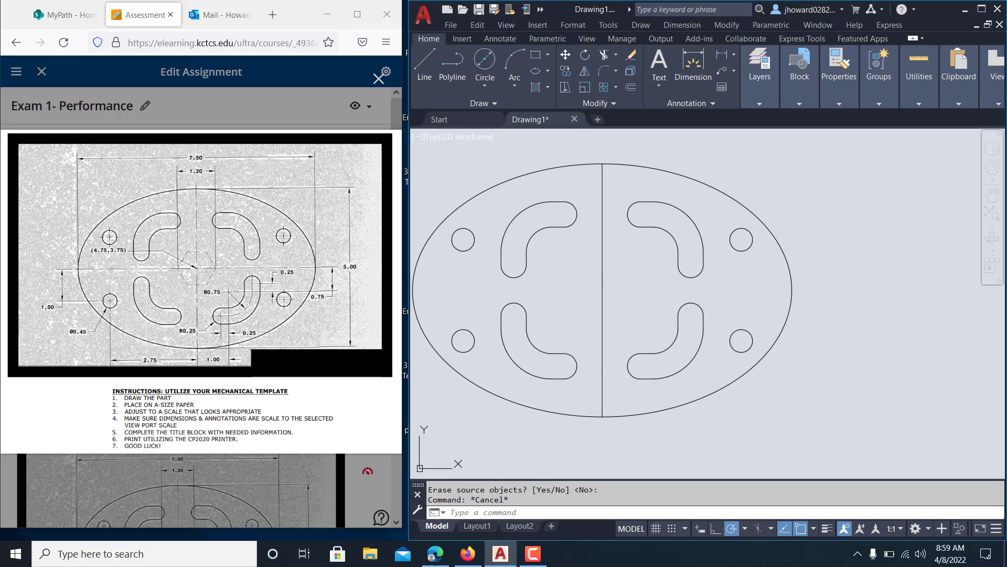
{"action": "left_click", "coordinate": [602, 286]}
{"action": "key", "text": "Escape"}
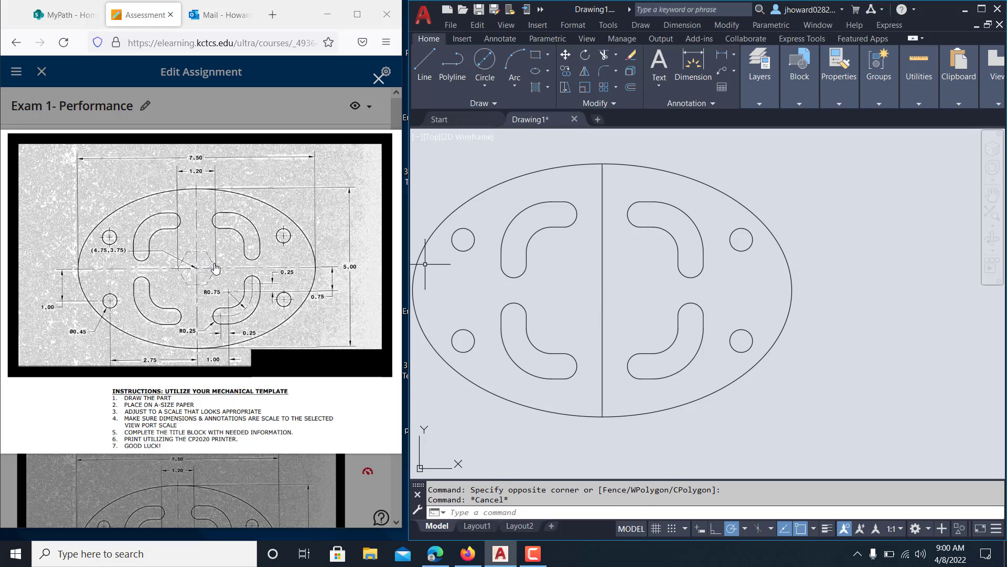
- Draw a six-sided polygon inscribed in a circle of radius 0.6, centred on the midpoint of the vertical centre line
{"action": "left_click", "coordinate": [547, 57]}
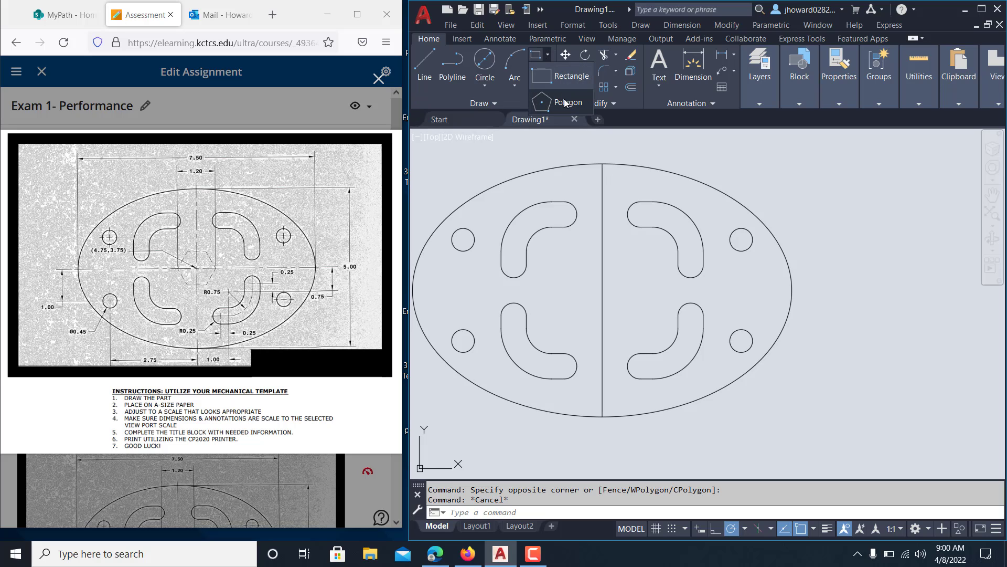
{"action": "left_click", "coordinate": [565, 102]}
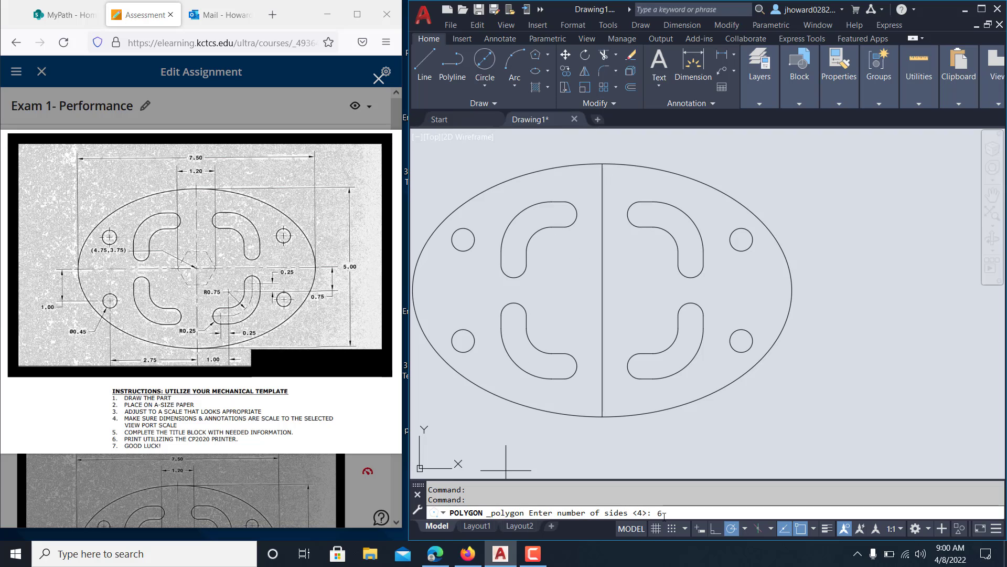
{"action": "type", "text": "6"}
{"action": "key", "text": "Return"}
{"action": "left_click", "coordinate": [607, 287]}
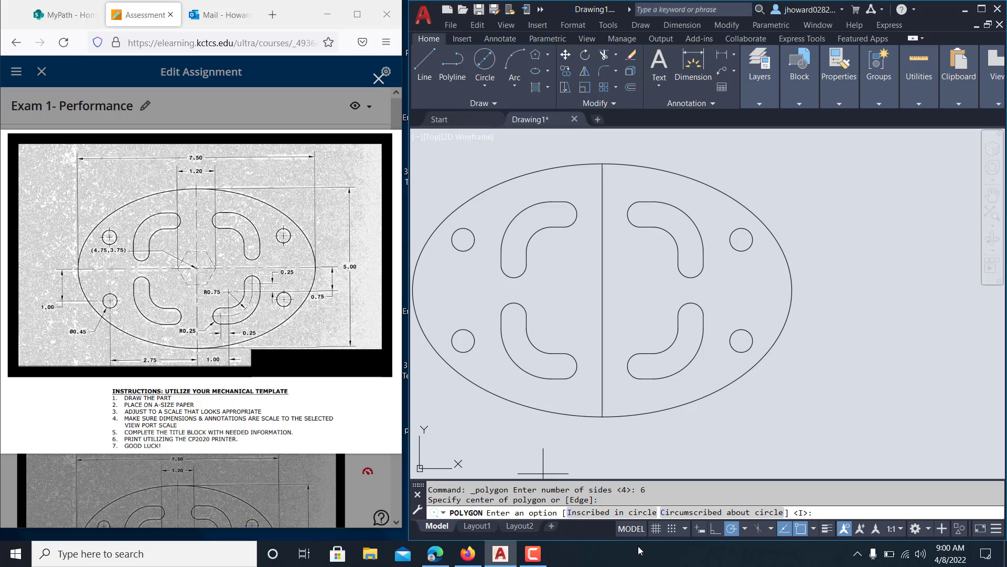
{"action": "left_click", "coordinate": [618, 512]}
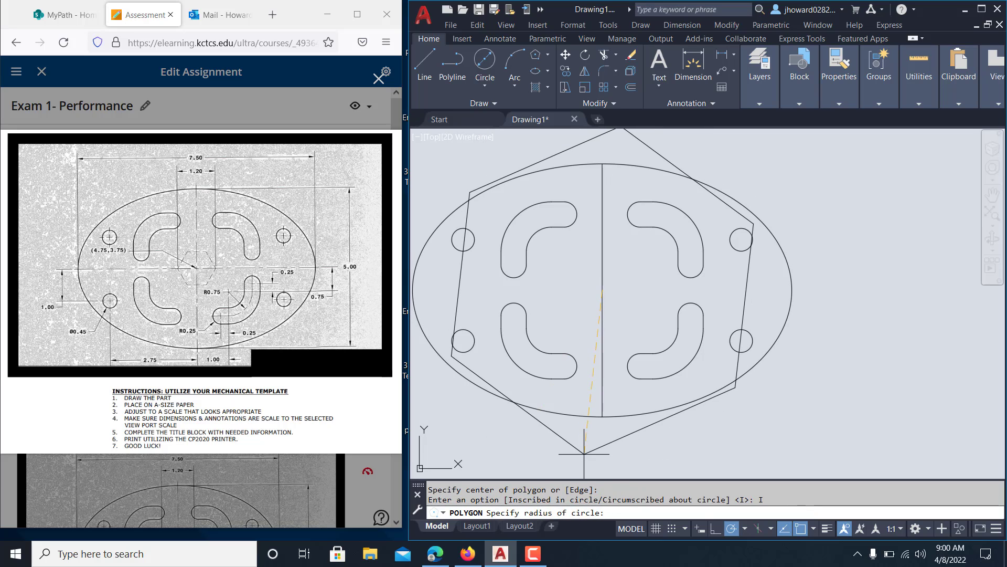
{"action": "key", "text": "Return"}
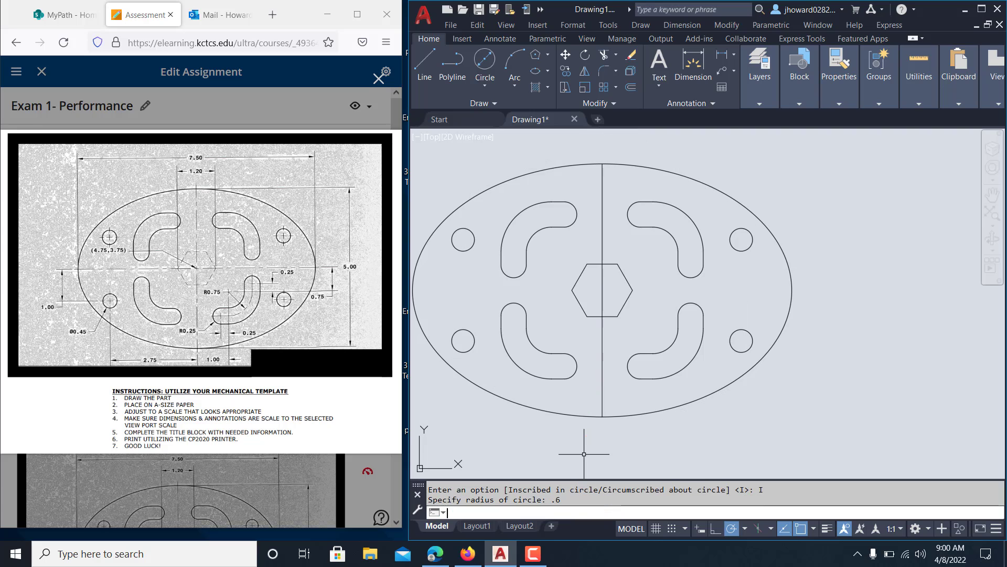
- Check the hexagon's horizontal corner-to-corner width with a linear dimension without placing it
{"action": "left_click", "coordinate": [722, 54]}
{"action": "left_click", "coordinate": [571, 290]}
{"action": "left_click", "coordinate": [633, 290]}
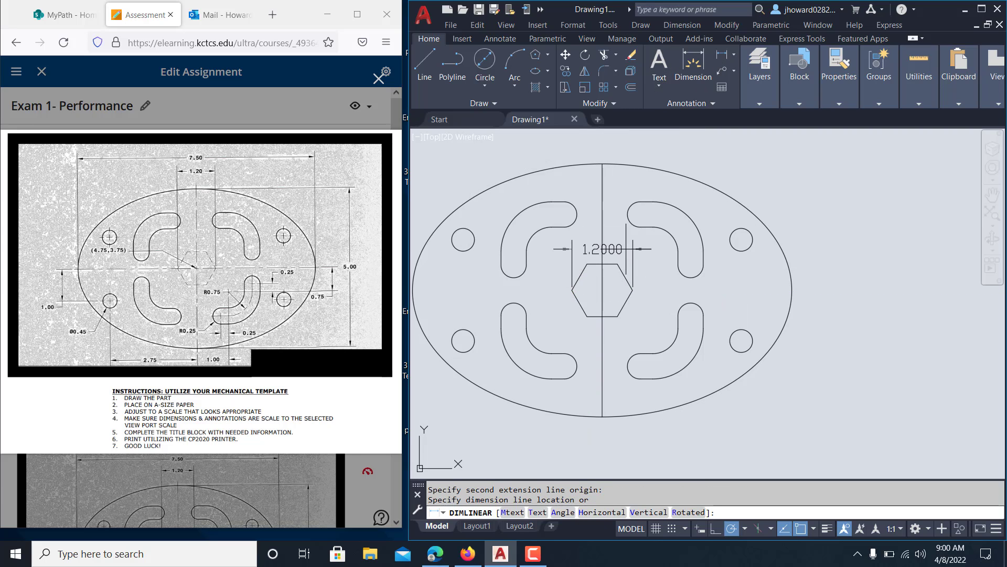
{"action": "key", "text": "Escape"}
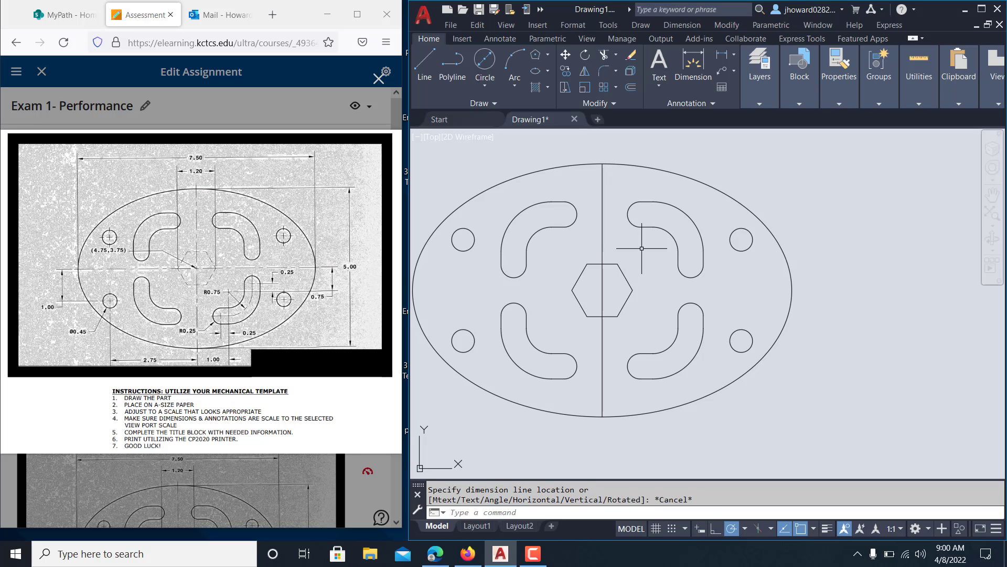
- Erase the ellipse's vertical centre line
{"action": "left_click", "coordinate": [600, 203]}
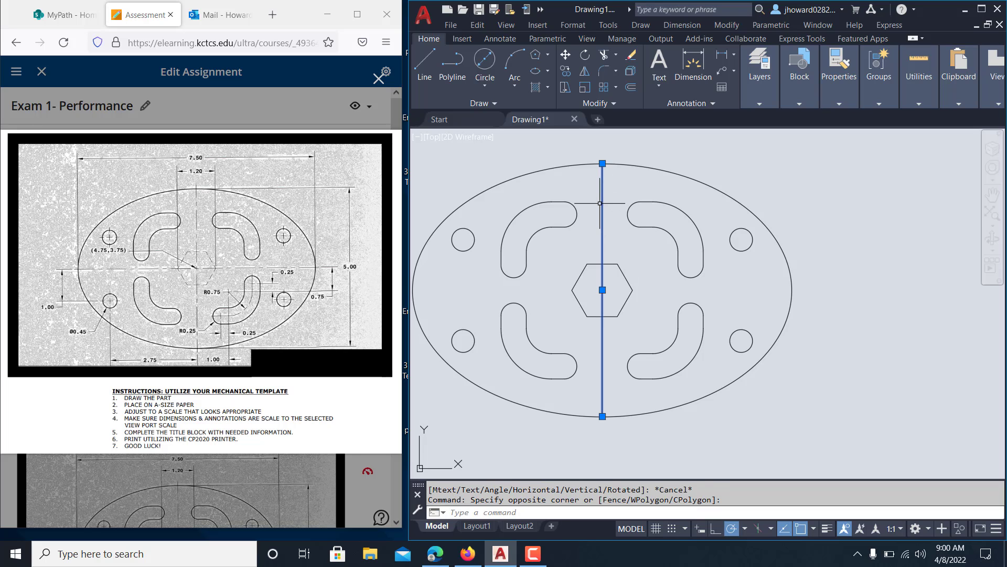
{"action": "key", "text": "Delete"}
{"action": "mouse_move", "coordinate": [639, 254]}
{"action": "middle_mouse_down"}
{"action": "mouse_move", "coordinate": [663, 272]}
{"action": "mouse_move", "coordinate": [688, 263]}
{"action": "middle_mouse_up"}
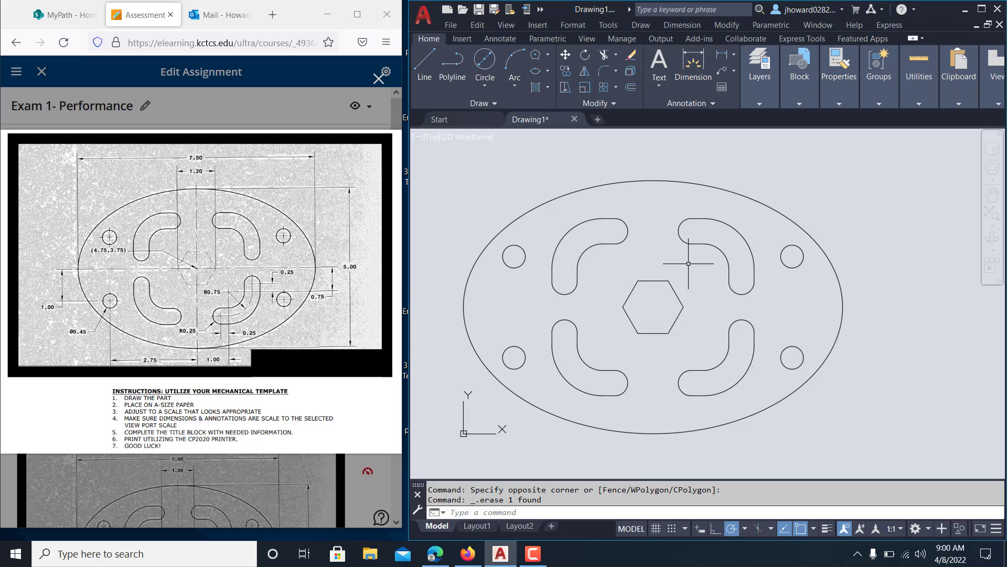